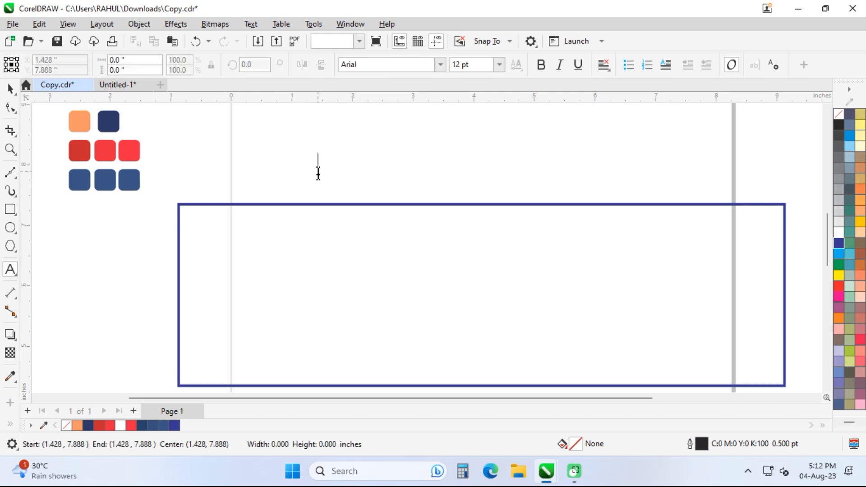
# Set the sample text's font to Khand (Bold)
pyautogui.click(416, 64)
pyautogui.click(440, 65)
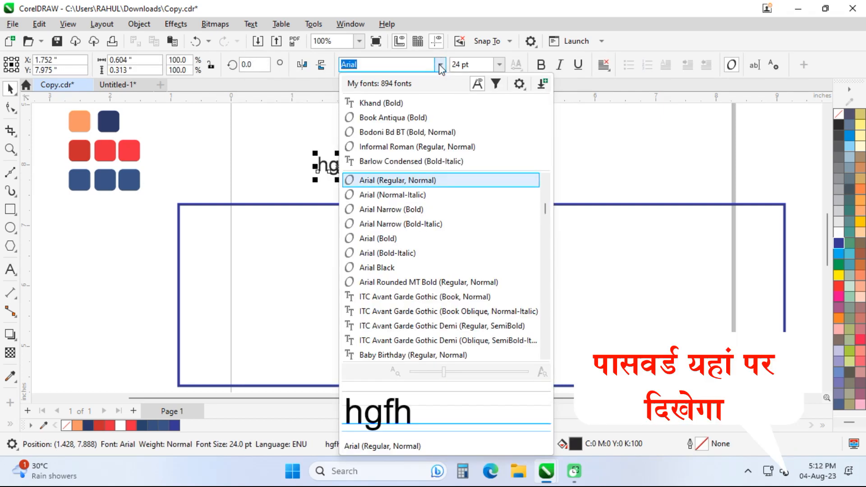
pyautogui.click(424, 104)
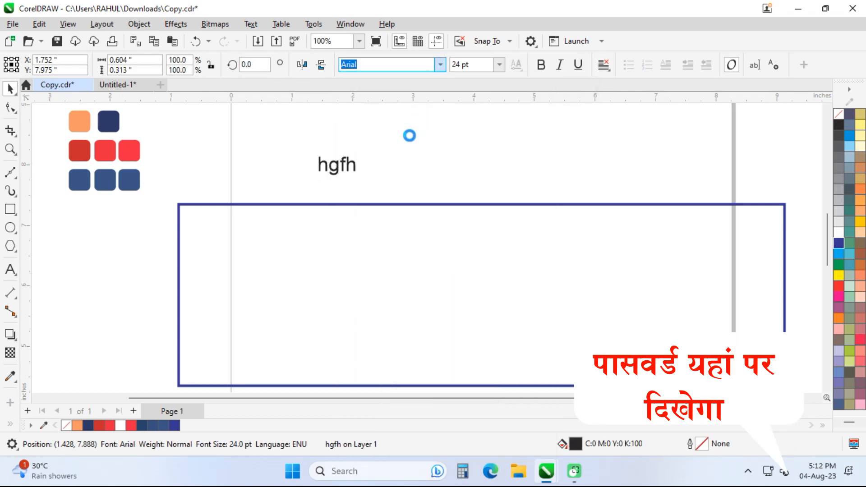
# Replace the sample text with the heading "DLV ONLINE CENTER"
pyautogui.hotkey('ctrl', 'a')
pyautogui.doubleClick(349, 164)
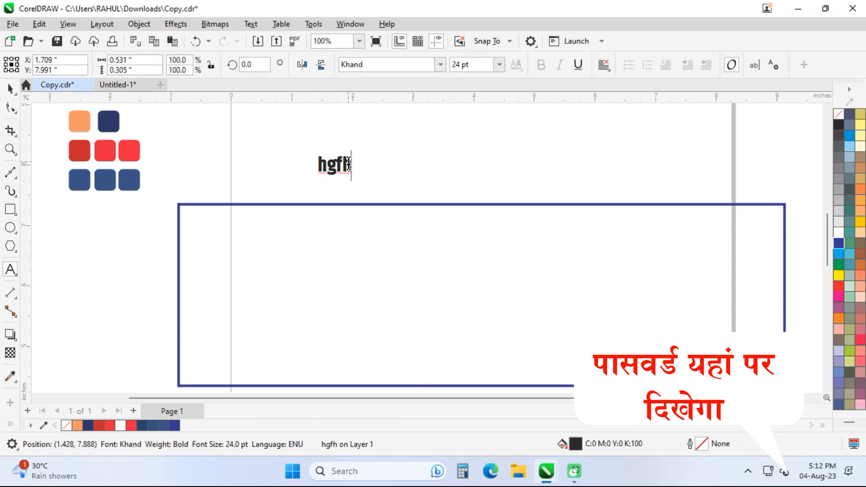
pyautogui.doubleClick(349, 165)
pyautogui.write('DLVONLIN')
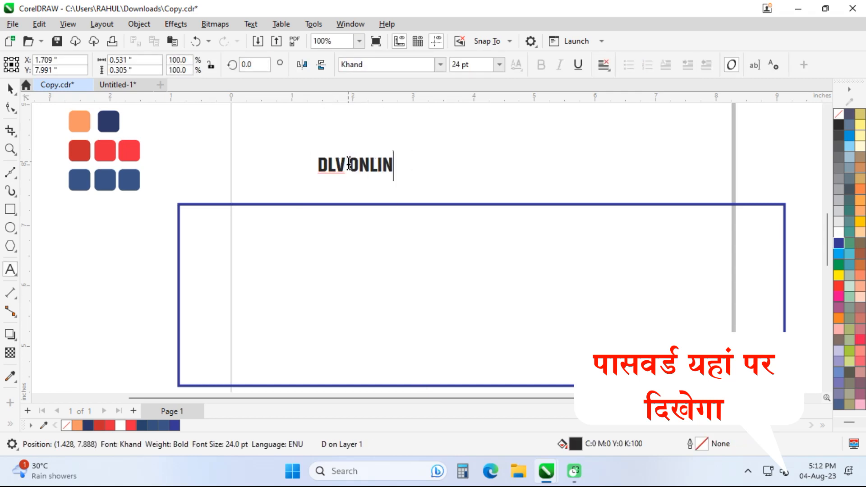
pyautogui.write('E C')
pyautogui.hotkey('ctrl', 'space')
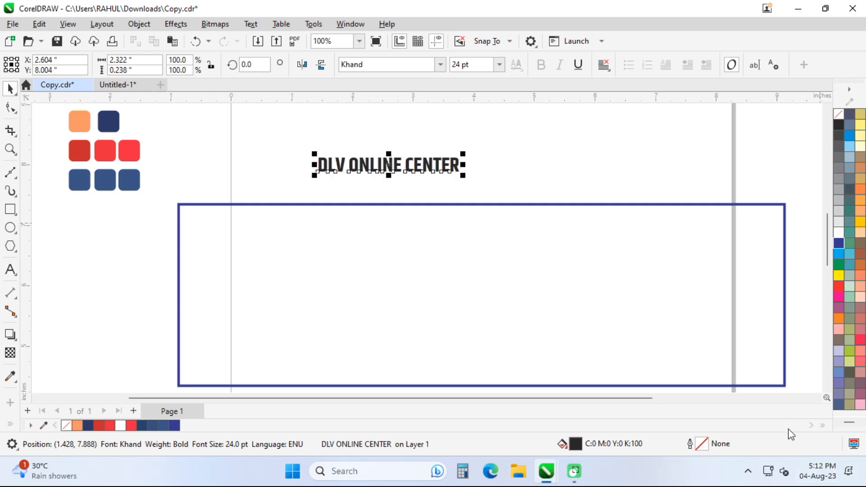
# Enlarge the heading to about 68 pt and place it in the upper right part of the banner rectangle
pyautogui.click(798, 451)
pyautogui.moveTo(469, 178); pyautogui.dragTo(722, 233)
pyautogui.moveTo(648, 193); pyautogui.dragTo(677, 246)
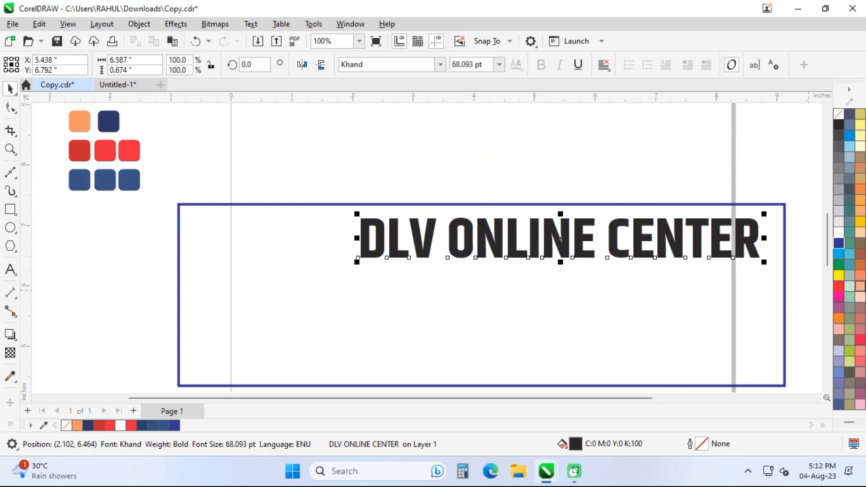
# Ungroup the colour swatches beside the banner
pyautogui.click(754, 296)
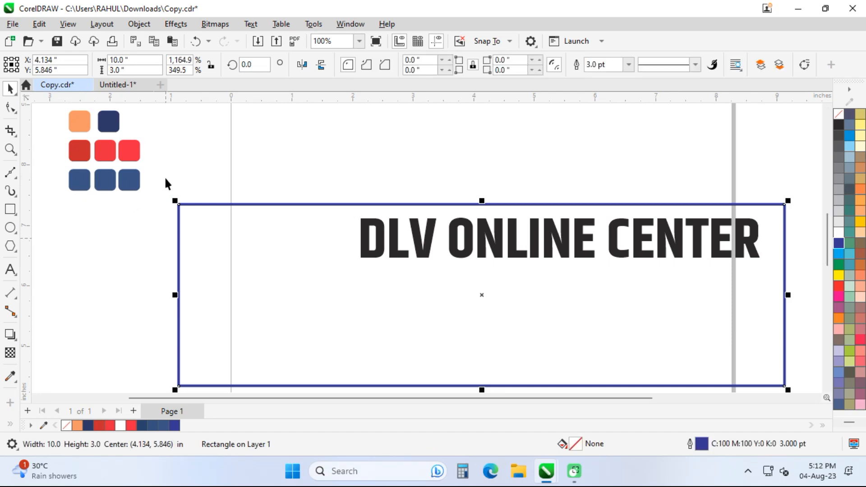
pyautogui.click(115, 131)
pyautogui.hotkey('ctrl', 'u')
pyautogui.click(132, 153)
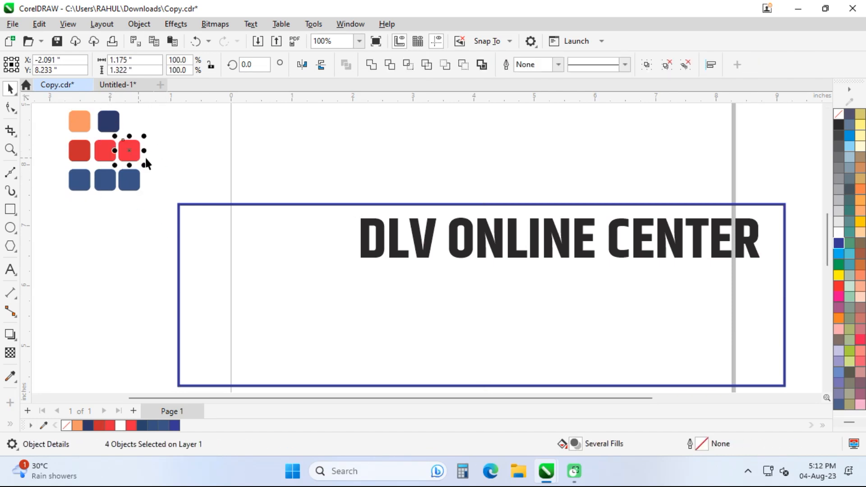
pyautogui.click(64, 336)
# Sample the dark navy swatch and fill the banner rectangle with it
pyautogui.click(10, 376)
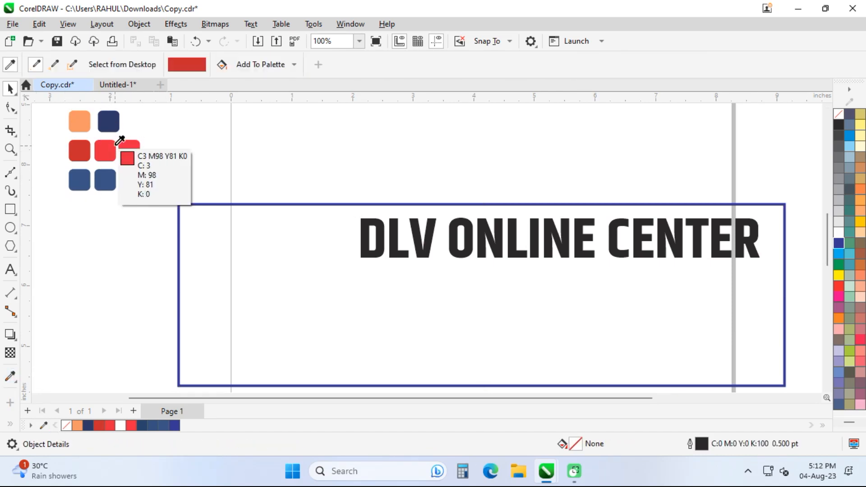
pyautogui.click(109, 120)
pyautogui.click(726, 297)
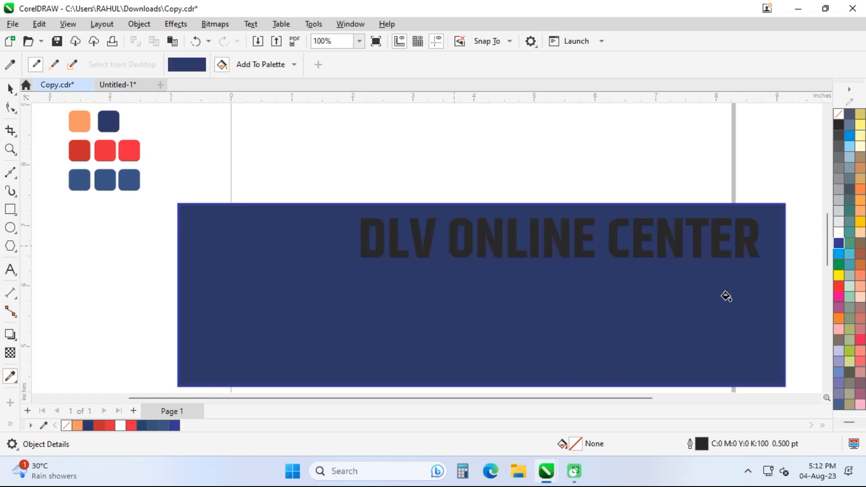
# Fill the heading text with white and give it a black outline
pyautogui.press('space')
pyautogui.click(694, 244)
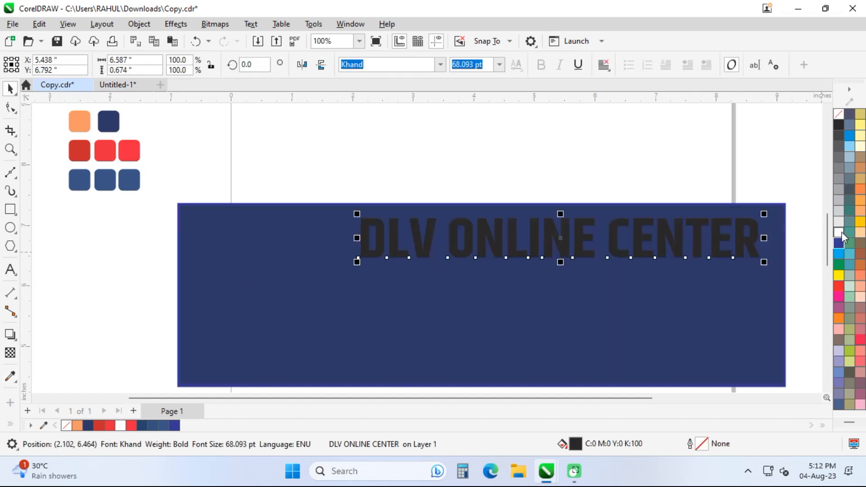
pyautogui.click(839, 231)
pyautogui.press('space')
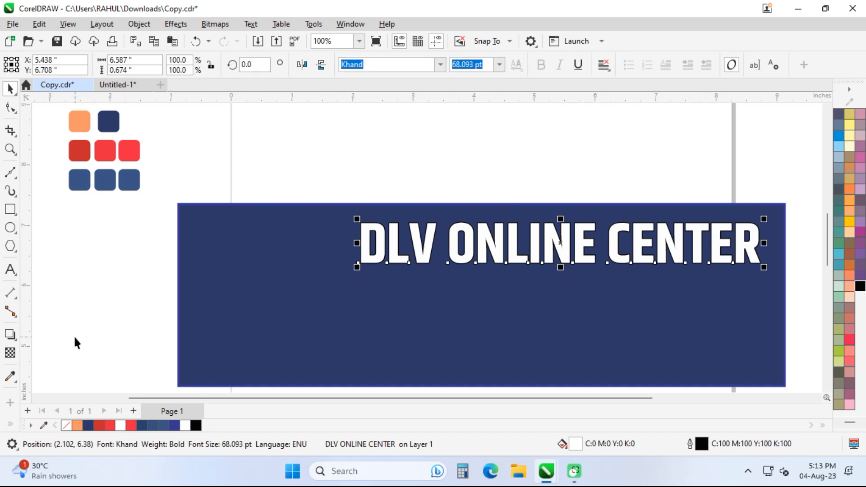
# Add a black drop shadow to the heading, using Multiply with opacity 50 and feather 15
pyautogui.click(10, 335)
pyautogui.moveTo(560, 244); pyautogui.dragTo(761, 244)
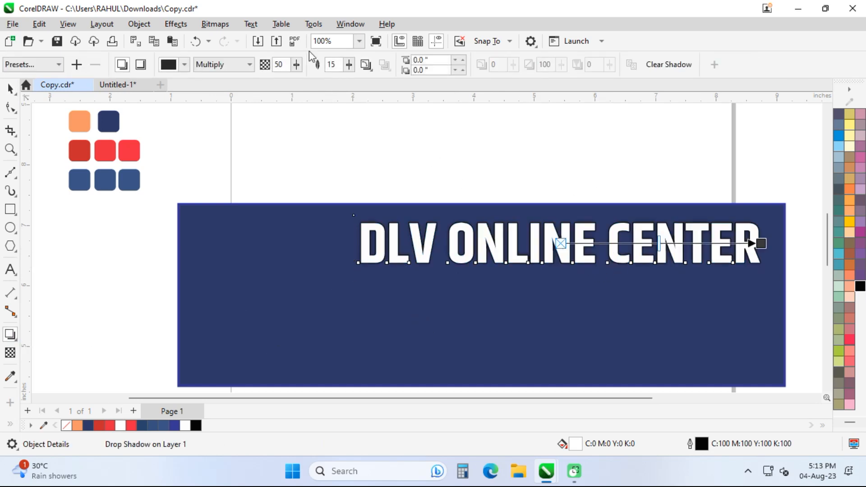
pyautogui.click(184, 65)
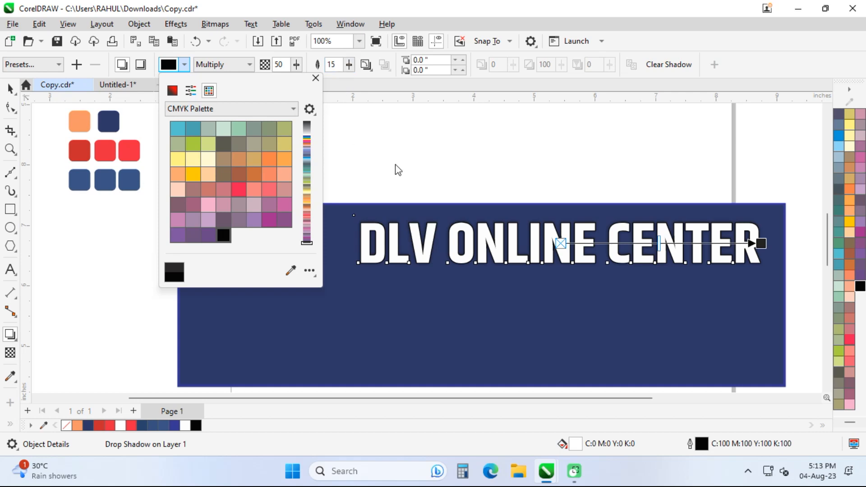
pyautogui.click(386, 86)
pyautogui.click(10, 88)
pyautogui.click(395, 146)
pyautogui.click(651, 261)
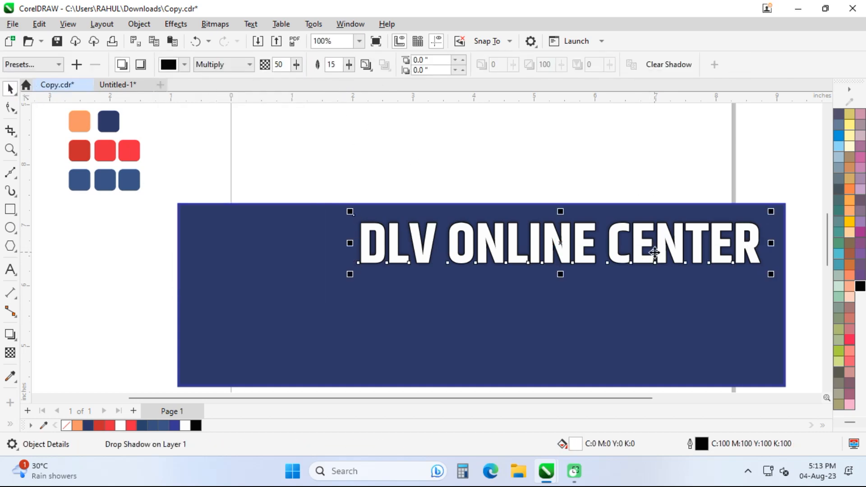
pyautogui.click(329, 196)
pyautogui.moveTo(329, 197); pyautogui.dragTo(333, 183)
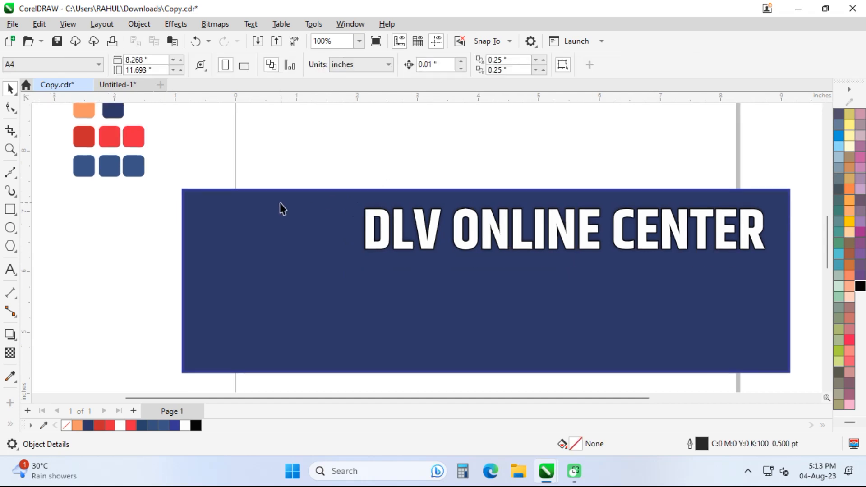
pyautogui.click(11, 173)
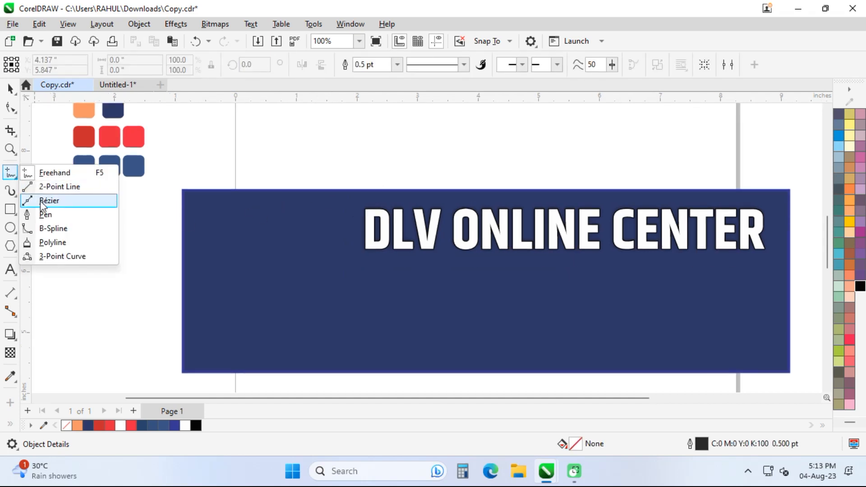
pyautogui.click(49, 201)
pyautogui.click(262, 191)
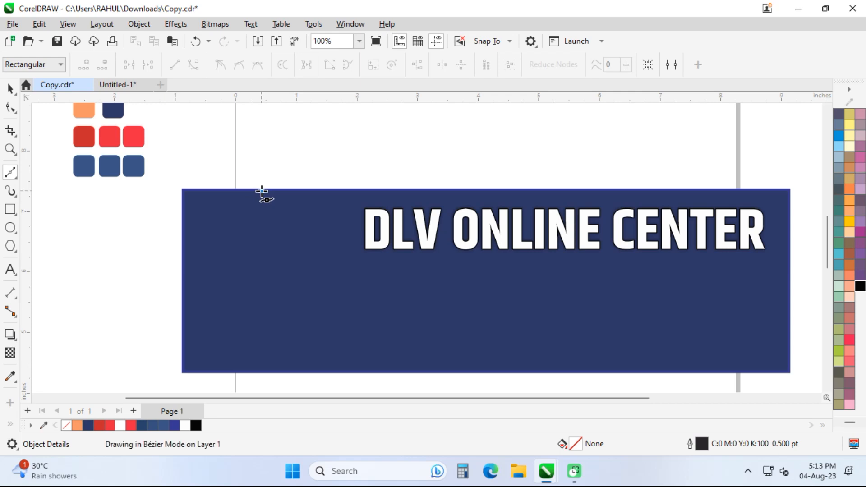
pyautogui.moveTo(282, 222); pyautogui.dragTo(264, 266)
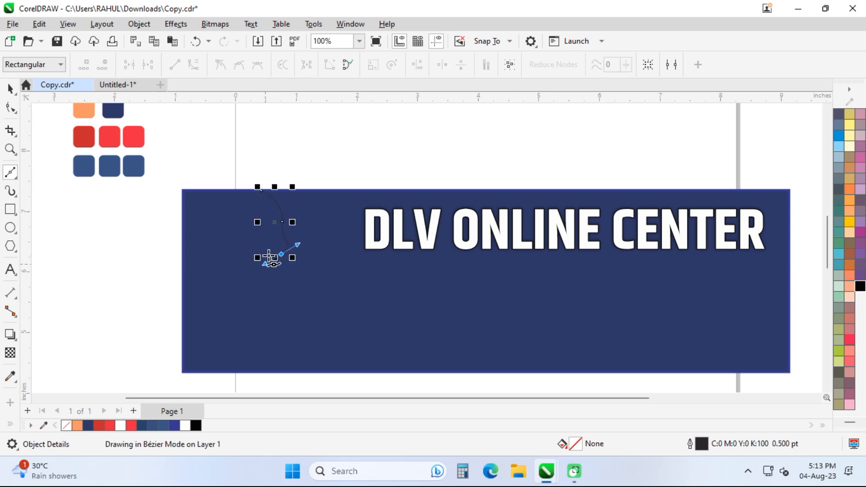
pyautogui.scroll(2, 270, 255)
pyautogui.hotkey('ctrl', 'z')
pyautogui.press('Delete')
# Draw a closed Bézier shape, about 2.6 by 4.2 inches, over the banner's left end with a wavy inner edge
pyautogui.click(263, 144)
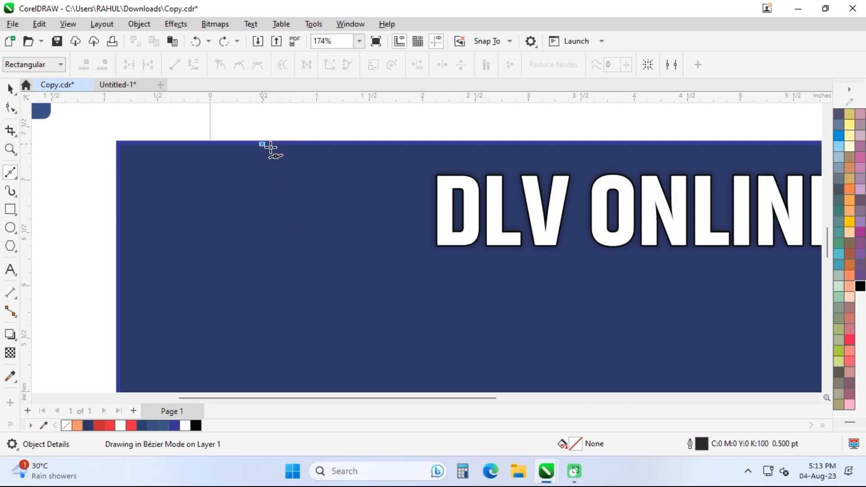
pyautogui.moveTo(310, 207); pyautogui.dragTo(274, 241)
pyautogui.moveTo(278, 270); pyautogui.dragTo(269, 348)
pyautogui.scroll(-3, 280, 333)
pyautogui.hscroll(-1, 279, 334)
pyautogui.hscroll(-2, 181, 341)
pyautogui.click(174, 357)
pyautogui.click(138, 273)
pyautogui.scroll(5, 162, 226)
pyautogui.click(164, 170)
pyautogui.click(185, 113)
pyautogui.click(350, 170)
pyautogui.press('space')
# Fill the wavy shape with the light orange sampled from the first swatch
pyautogui.moveTo(402, 212); pyautogui.dragTo(351, 185)
pyautogui.moveTo(157, 146); pyautogui.dragTo(338, 304)
pyautogui.click(167, 154)
pyautogui.moveTo(390, 276); pyautogui.dragTo(349, 202)
pyautogui.click(365, 225)
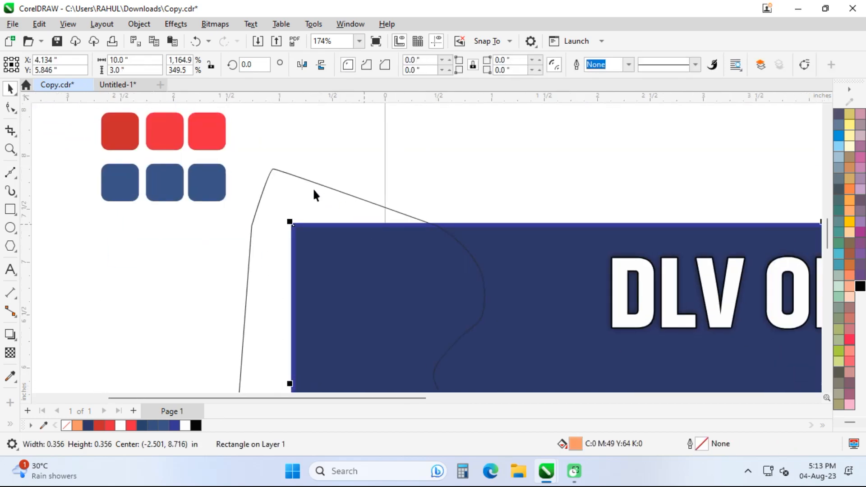
pyautogui.click(313, 183)
pyautogui.moveTo(264, 152); pyautogui.dragTo(328, 243)
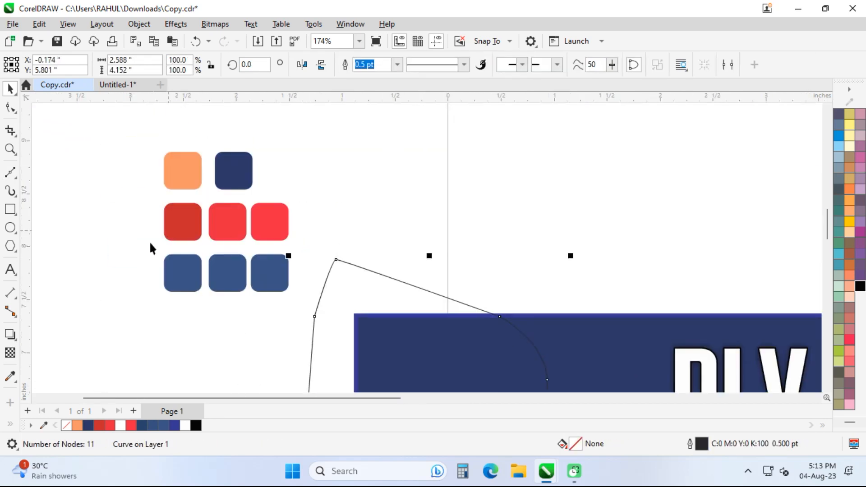
pyautogui.click(10, 376)
pyautogui.click(195, 181)
pyautogui.click(361, 295)
pyautogui.moveTo(442, 281); pyautogui.dragTo(314, 114)
pyautogui.press('space')
# Delete the extra node on the shape's lower bulge and reshape the bulge into a smooth, rounded curve
pyautogui.moveTo(430, 310); pyautogui.dragTo(377, 190)
pyautogui.scroll(-1, 378, 189)
pyautogui.doubleClick(346, 238)
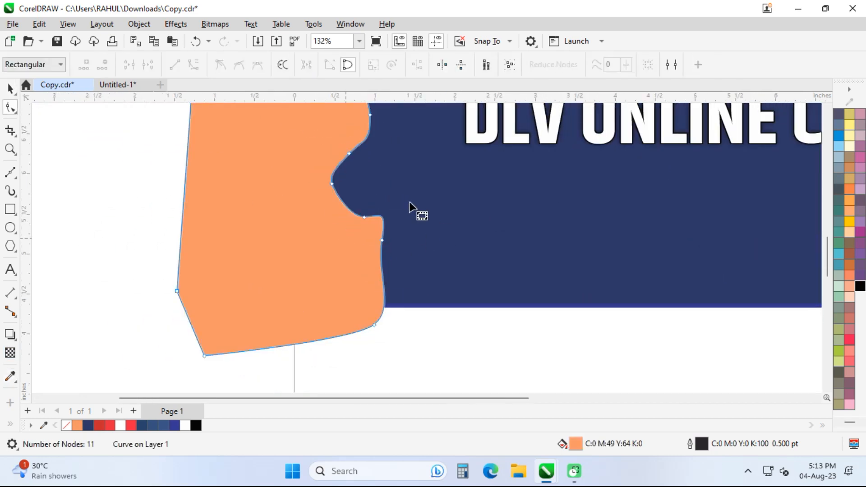
pyautogui.moveTo(368, 259); pyautogui.dragTo(387, 231)
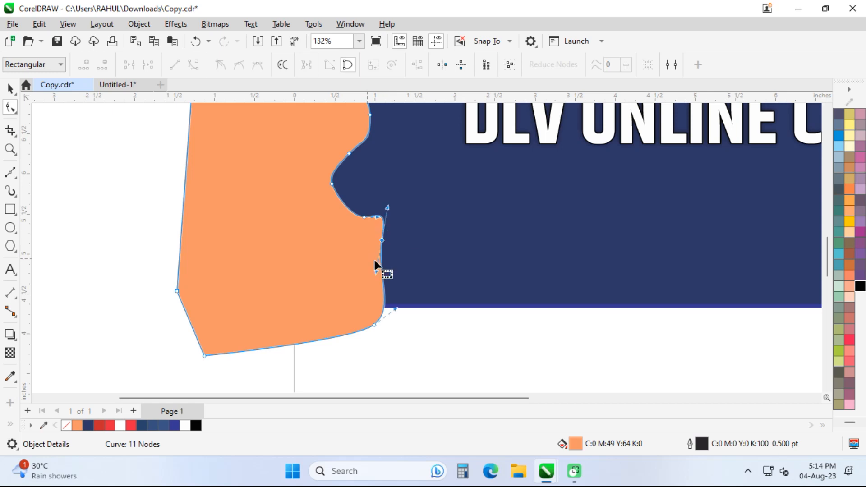
pyautogui.press('Delete')
pyautogui.moveTo(384, 279); pyautogui.dragTo(391, 282)
pyautogui.scroll(1, 361, 222)
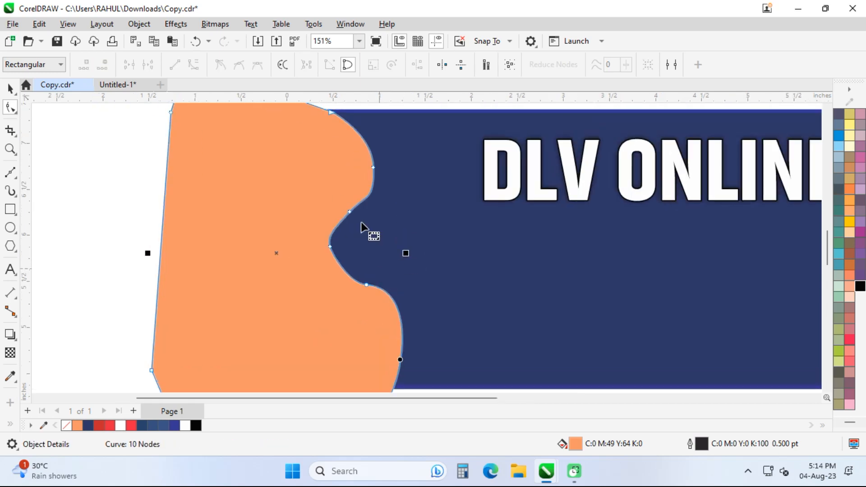
# Delete the extra node between the upper bulge and the waist, undoing the surplus node deletion
pyautogui.scroll(2, 361, 222)
pyautogui.moveTo(382, 234); pyautogui.dragTo(381, 222)
pyautogui.scroll(-3, 361, 270)
pyautogui.press('Delete')
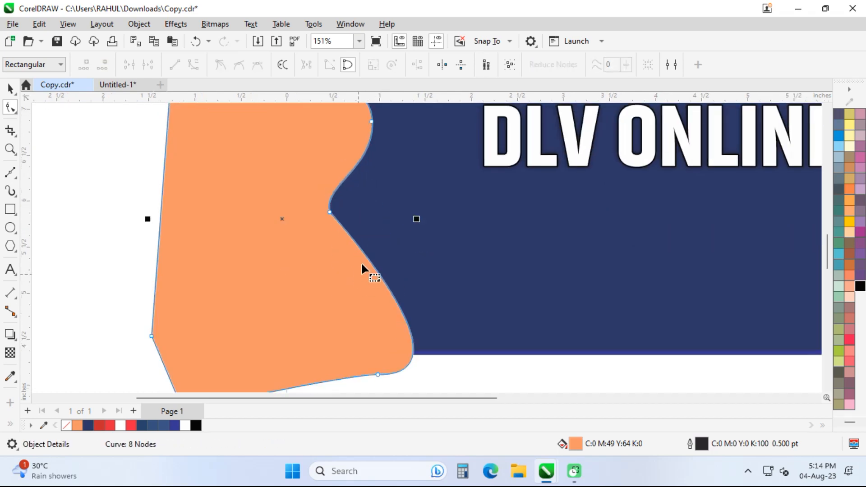
pyautogui.hotkey('ctrl', 'z')
# Shift the waist node of the wavy edge slightly up and inward to reshape the dip between the bulges
pyautogui.moveTo(424, 255); pyautogui.dragTo(423, 284)
pyautogui.click(331, 211)
pyautogui.moveTo(331, 211); pyautogui.dragTo(331, 202)
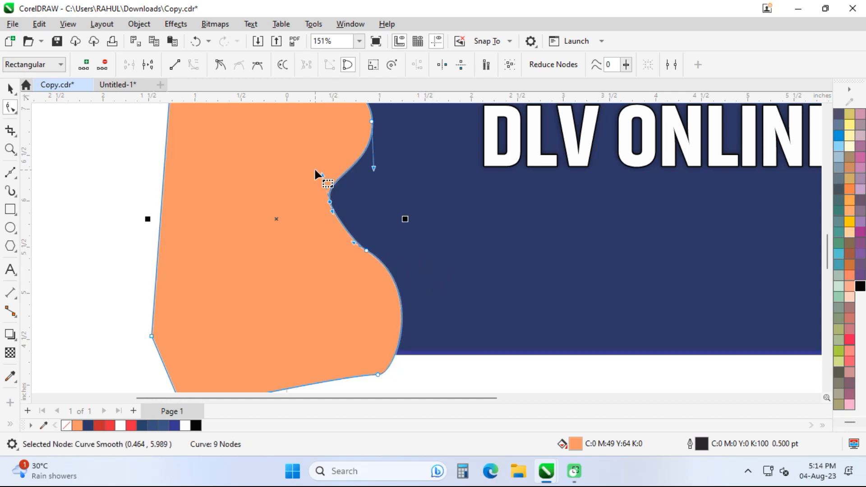
pyautogui.click(327, 196)
pyautogui.click(331, 202)
pyautogui.moveTo(323, 213); pyautogui.dragTo(319, 193)
# Lower the orange shape's top corner node to just above the banner's upper edge
pyautogui.moveTo(347, 177); pyautogui.dragTo(378, 286)
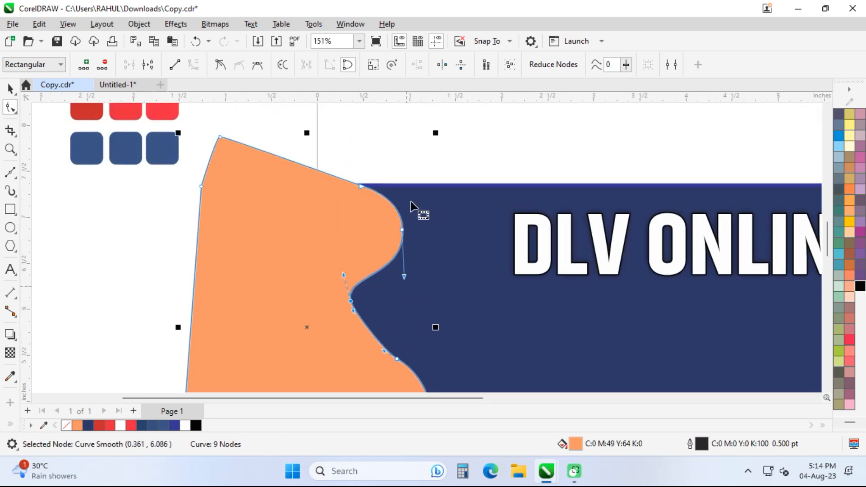
pyautogui.moveTo(221, 138); pyautogui.dragTo(210, 175)
pyautogui.press('space')
pyautogui.scroll(-2, 397, 211)
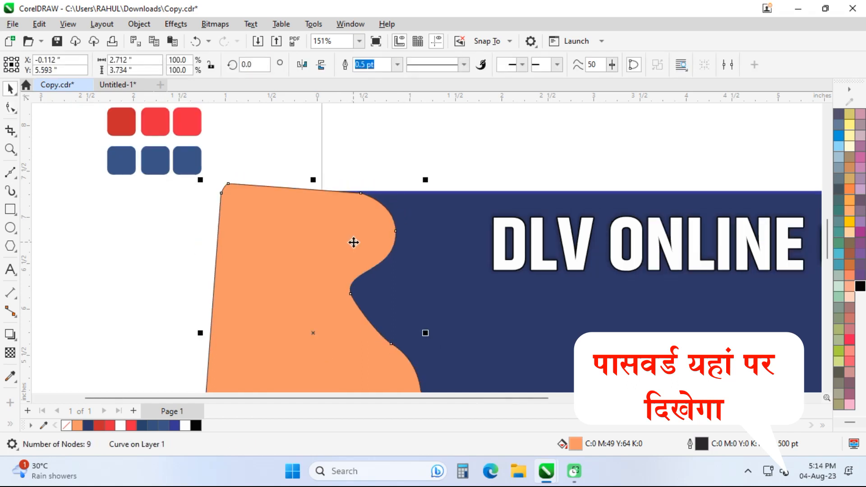
# Adjust the waist node slightly and move the upper bulge's outermost node inward to narrow the bulge
pyautogui.moveTo(354, 241); pyautogui.dragTo(316, 173)
pyautogui.moveTo(247, 162); pyautogui.dragTo(256, 164)
pyautogui.moveTo(258, 161); pyautogui.dragTo(269, 218)
pyautogui.press('space')
pyautogui.scroll(2, 267, 242)
pyautogui.moveTo(261, 261); pyautogui.dragTo(264, 263)
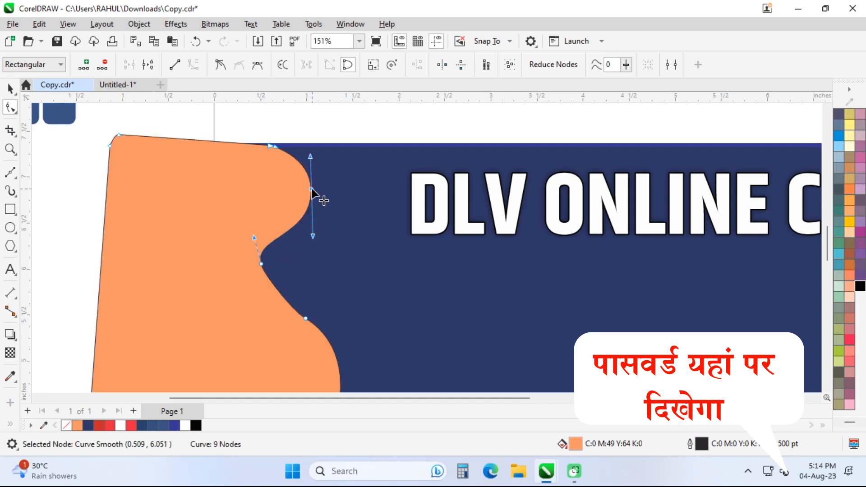
pyautogui.moveTo(312, 191); pyautogui.dragTo(300, 190)
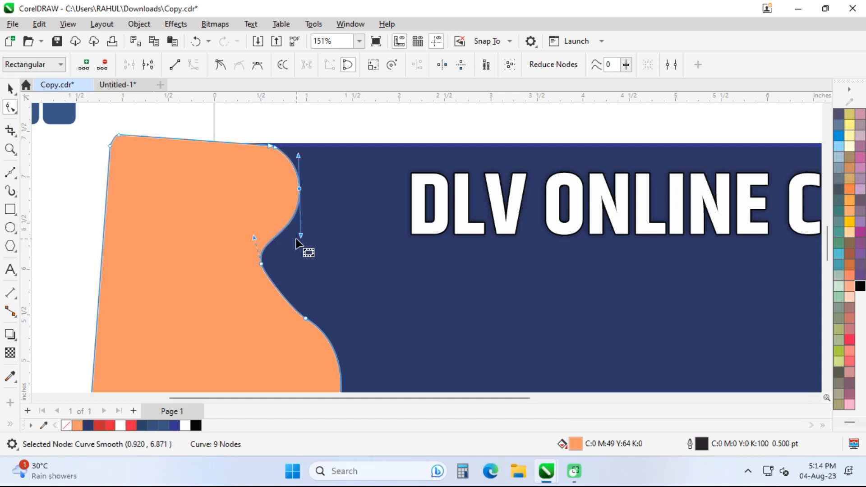
# Adjust the curve handles and the waist node so the wavy edge flows smoothly between both bulges
pyautogui.moveTo(301, 235); pyautogui.dragTo(304, 245)
pyautogui.moveTo(304, 244); pyautogui.dragTo(275, 260)
pyautogui.scroll(-2, 321, 254)
pyautogui.press('space')
pyautogui.press('space')
pyautogui.moveTo(261, 230); pyautogui.dragTo(260, 256)
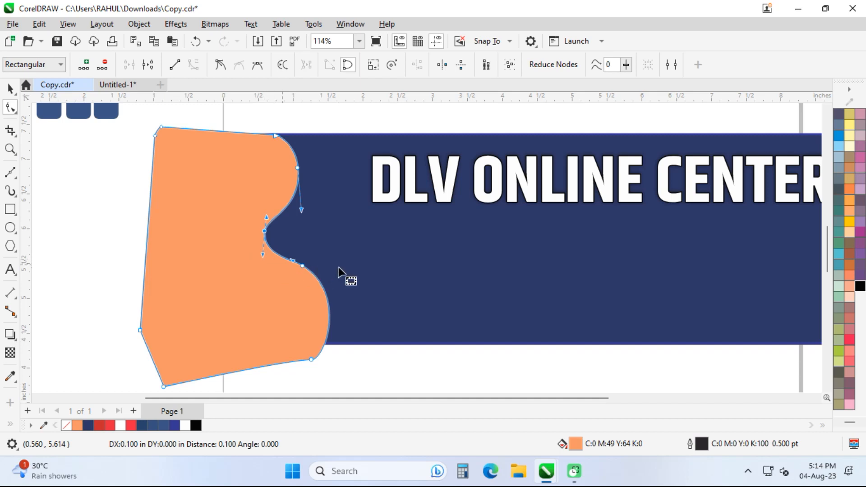
# PowerClip the orange shape inside the navy banner rectangle
pyautogui.press('space')
pyautogui.keyDown('ctrl'); pyautogui.click(373, 269); pyautogui.keyUp('ctrl')
pyautogui.hotkey('shift', 'F2')
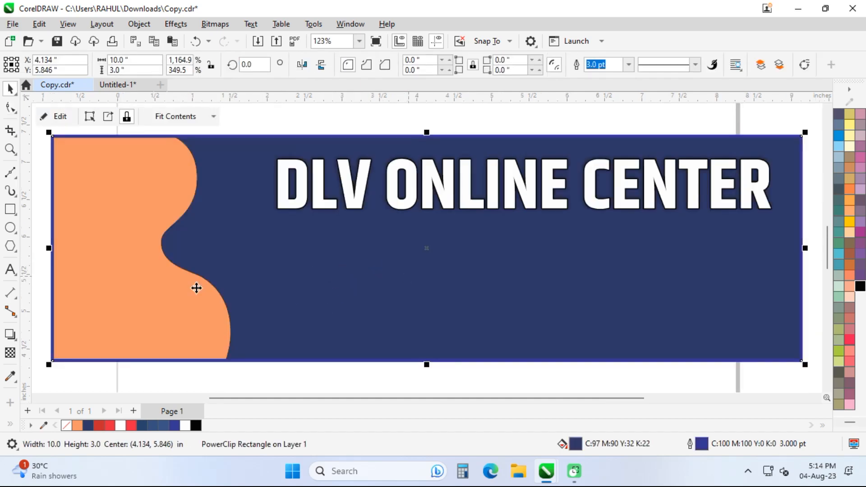
# Open the banner's PowerClip contents for editing and move the orange shape's lower edge node inward
pyautogui.keyDown('ctrl'); pyautogui.click(197, 289); pyautogui.keyUp('ctrl')
pyautogui.click(203, 305)
pyautogui.press('space')
pyautogui.moveTo(203, 305); pyautogui.dragTo(244, 253)
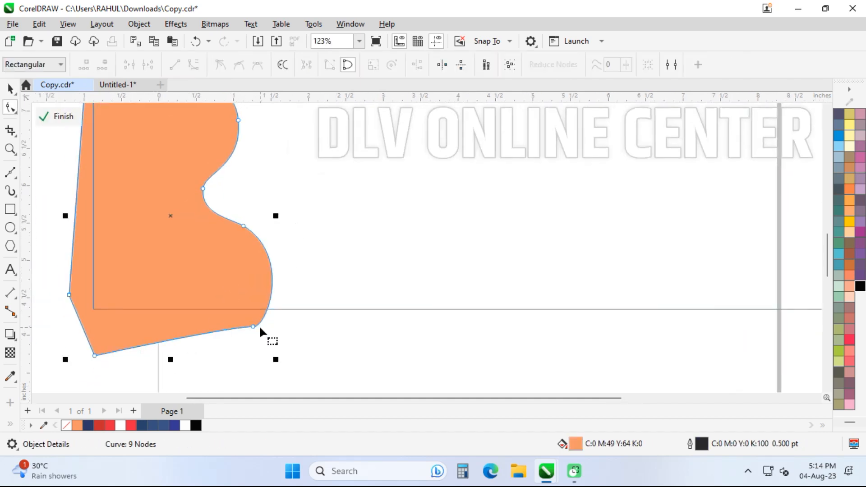
pyautogui.moveTo(253, 327); pyautogui.dragTo(238, 330)
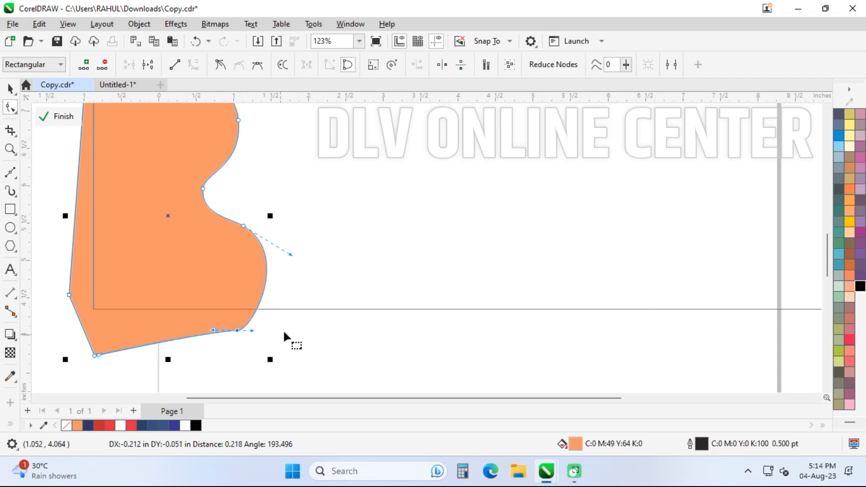
# Finish editing the banner's PowerClip contents and deselect everything
pyautogui.press('space')
pyautogui.keyDown('ctrl'); pyautogui.click(310, 325); pyautogui.keyUp('ctrl')
pyautogui.press('F4')
pyautogui.press('Escape')
pyautogui.click(363, 324)
pyautogui.hotkey('shift', 'F2')
pyautogui.press('Escape')
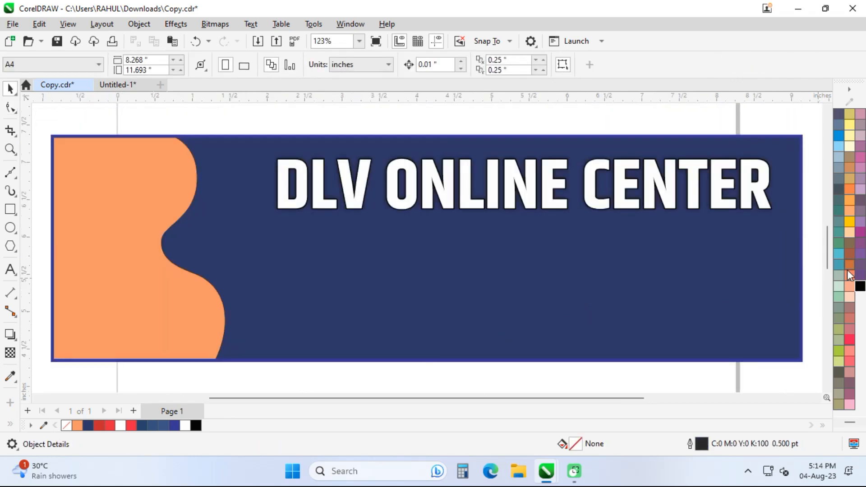
# Place the phone and card-reader illustration from the pasteboard over the orange shape's waist on the banner
pyautogui.click(532, 314)
pyautogui.press('F4')
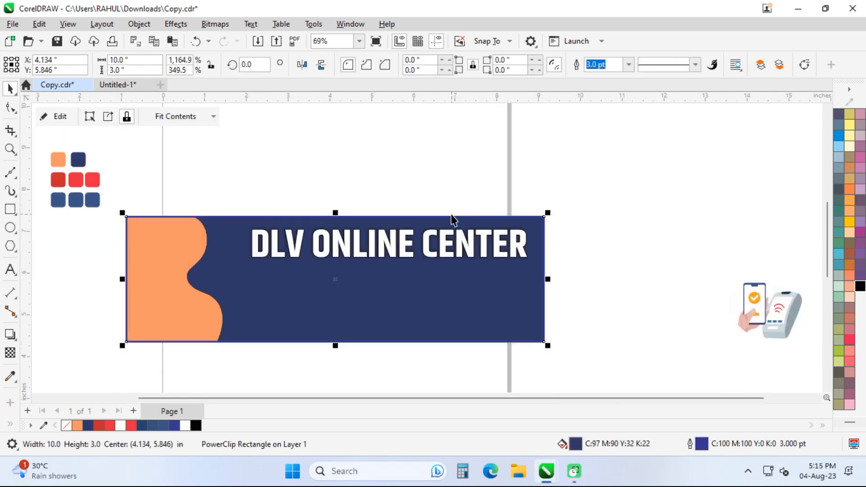
pyautogui.moveTo(770, 306); pyautogui.dragTo(208, 258)
pyautogui.click(261, 291)
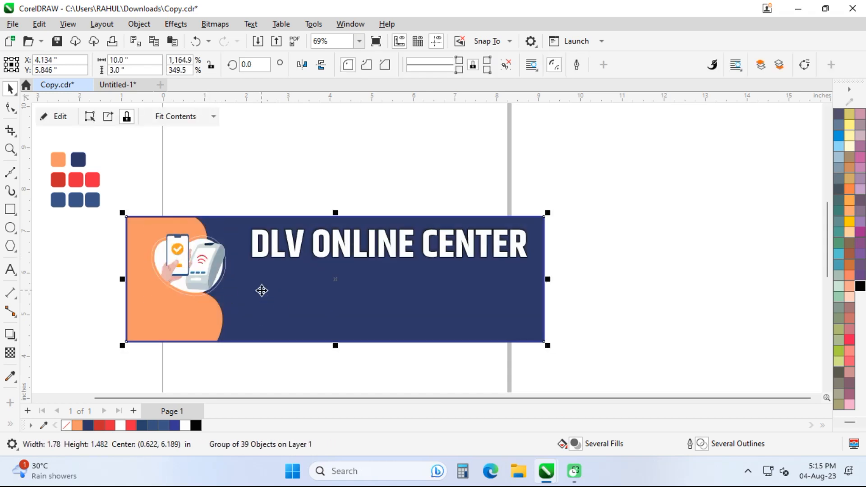
# Edit the banner's PowerClip contents, shifting the orange shape slightly left and removing its outline, and finish editing
pyautogui.hotkey('shift', 'F2')
pyautogui.doubleClick(398, 304)
pyautogui.moveTo(163, 297); pyautogui.dragTo(144, 297)
pyautogui.scroll(1, 839, 166)
pyautogui.rightClick(838, 114)
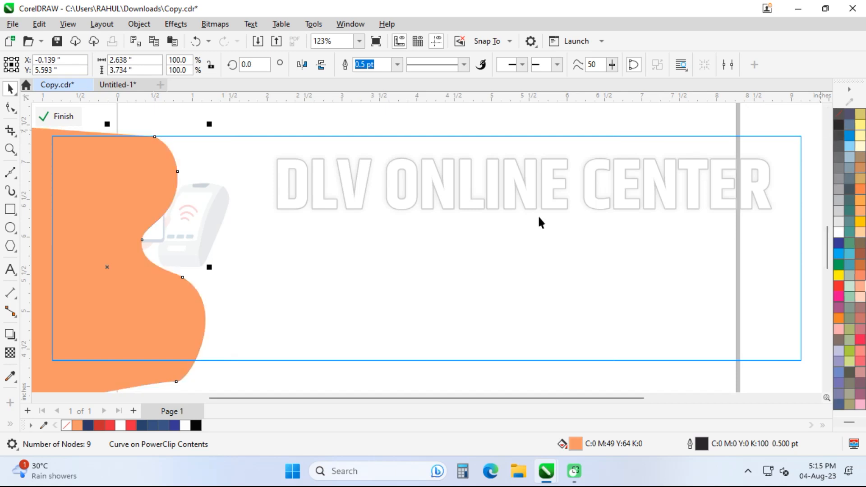
pyautogui.keyDown('ctrl'); pyautogui.click(465, 247); pyautogui.keyUp('ctrl')
# Nudge the phone and card-reader illustration slightly left and enlarge the heading to about 104.7%
pyautogui.moveTo(202, 205); pyautogui.dragTo(198, 205)
pyautogui.click(335, 185)
pyautogui.moveTo(262, 221); pyautogui.dragTo(235, 228)
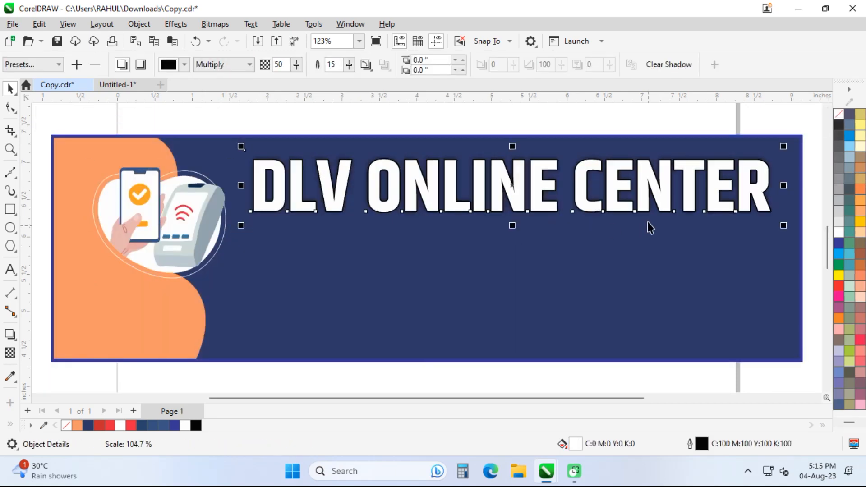
pyautogui.click(647, 213)
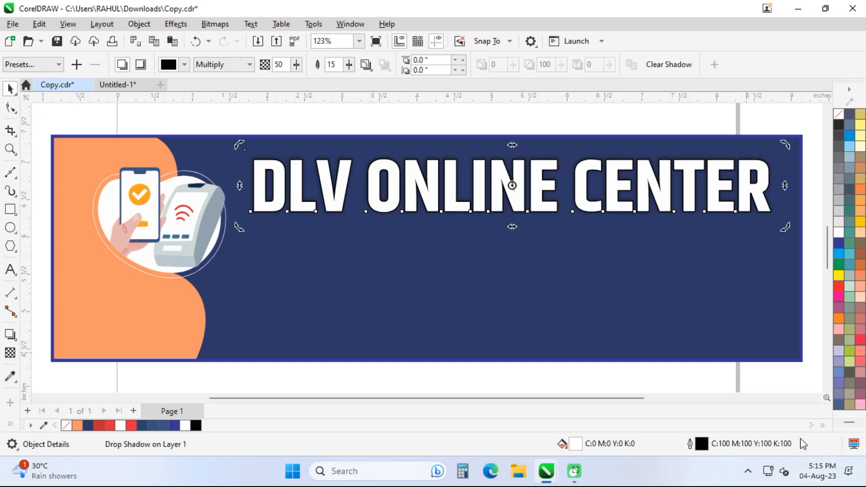
pyautogui.click(751, 363)
pyautogui.press('Escape')
pyautogui.scroll(1, 267, 299)
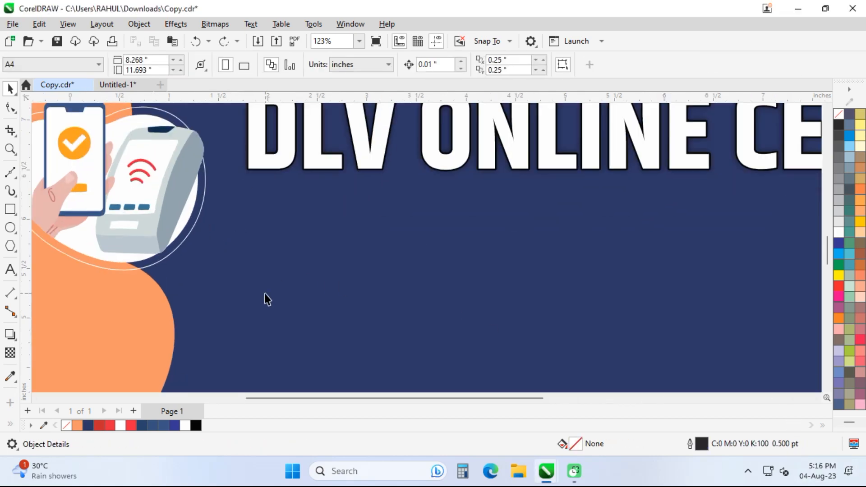
# Draw a rectangle about 1.33 by 0.33 inches below the heading and round its corners to about 0.089 inches
pyautogui.press('F6')
pyautogui.moveTo(287, 256); pyautogui.dragTo(439, 293)
pyautogui.press('F10')
pyautogui.moveTo(438, 257); pyautogui.dragTo(431, 267)
pyautogui.press('space')
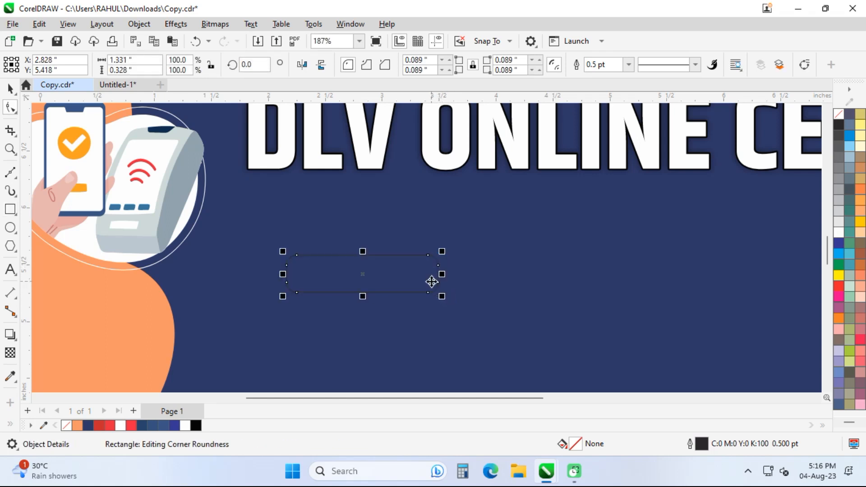
# Fill the rounded rectangle with a vertical gradient from dark blue down to light blue and remove its outline
pyautogui.click(839, 244)
pyautogui.rightClick(840, 114)
pyautogui.press('g')
pyautogui.moveTo(362, 254); pyautogui.dragTo(362, 291)
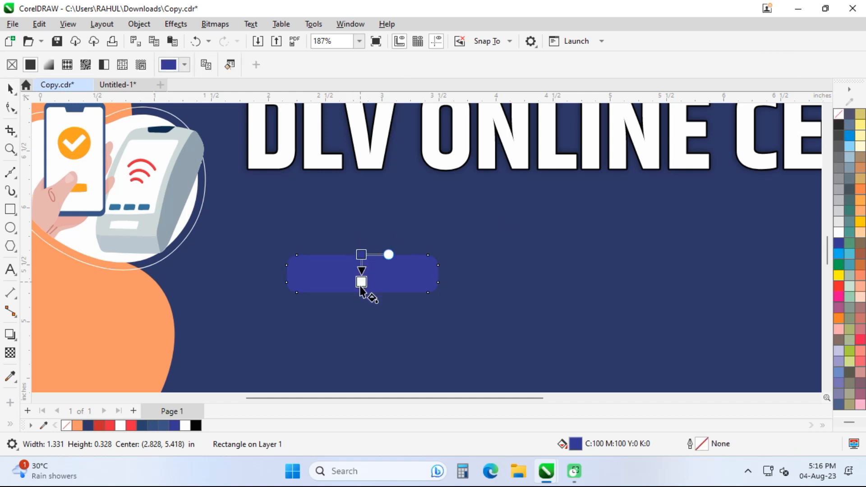
pyautogui.click(839, 254)
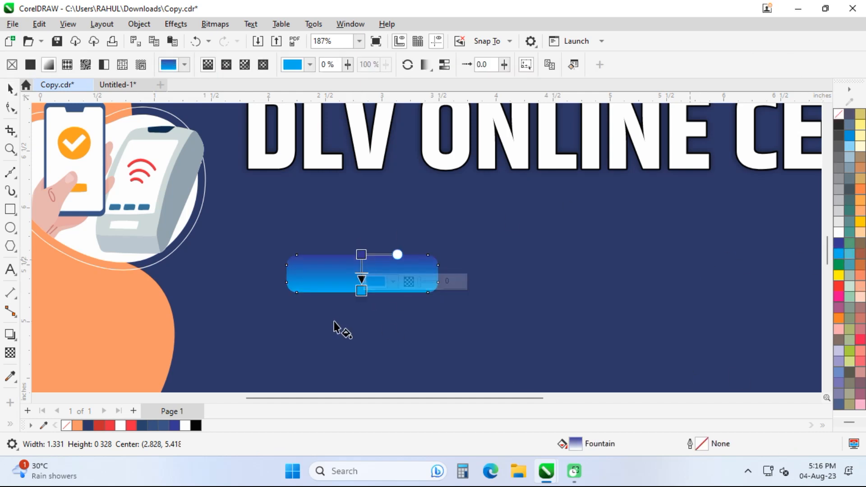
# Place the white text "ड्राइविंग लाइसेंस" on the gradient rounded rectangle and centre the two on each other
pyautogui.press('space')
pyautogui.press('F4')
pyautogui.keyDown('shift'); pyautogui.click(431, 323); pyautogui.keyUp('shift')
pyautogui.press('c')
pyautogui.press('e')
pyautogui.scroll(2, 427, 335)
pyautogui.click(431, 323)
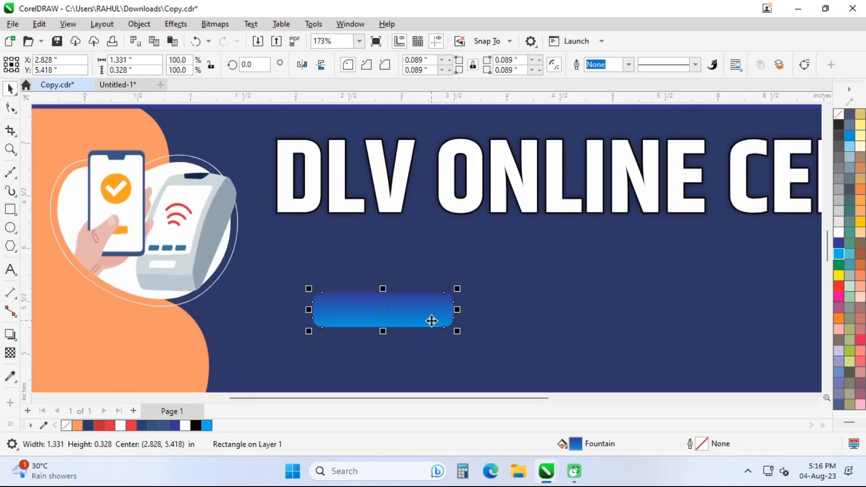
pyautogui.scroll(2, 432, 325)
pyautogui.click(434, 333)
pyautogui.moveTo(445, 330); pyautogui.dragTo(457, 313)
pyautogui.keyDown('shift'); pyautogui.click(457, 313); pyautogui.keyUp('shift')
pyautogui.scroll(-4, 457, 312)
pyautogui.click(553, 319)
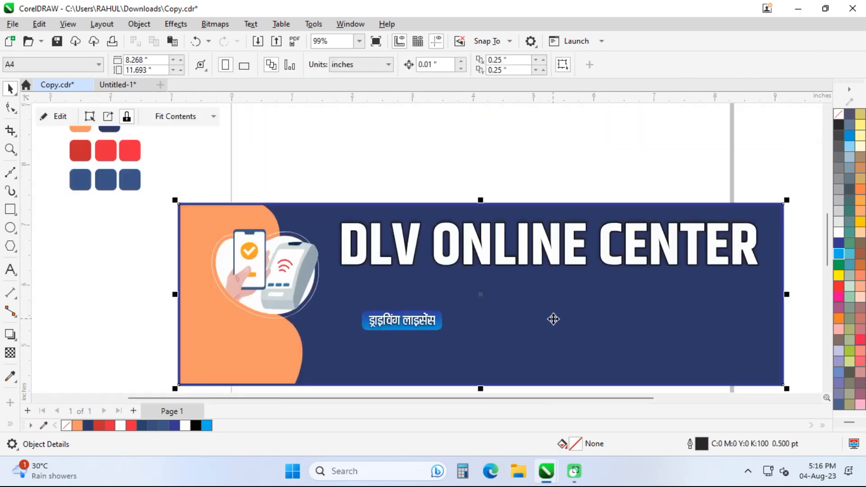
pyautogui.hotkey('shift', 'F2')
pyautogui.click(128, 238)
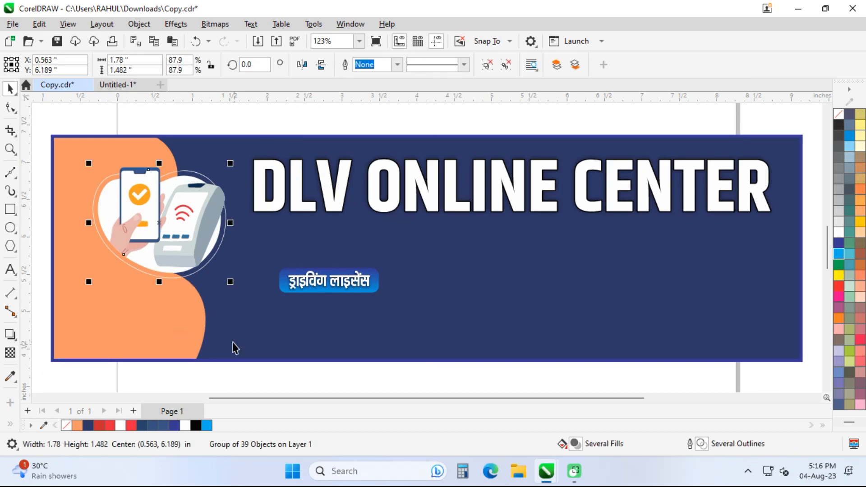
pyautogui.click(220, 300)
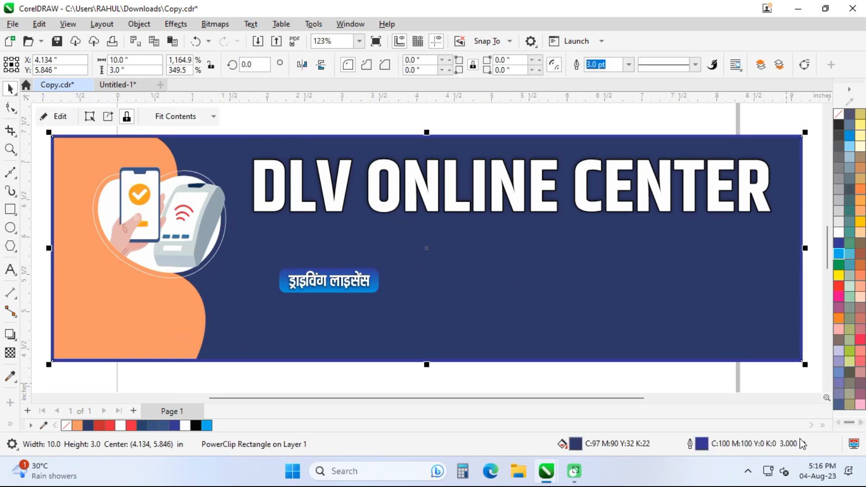
pyautogui.press('Escape')
# Draw a closed wavy shape about 1.7 by 1.25 inches over the banner's lower-right corner and fill it orange
pyautogui.click(9, 172)
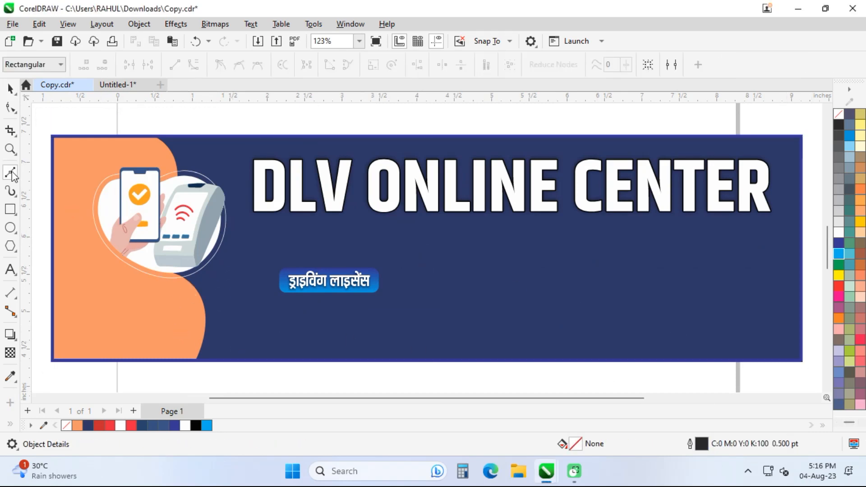
pyautogui.moveTo(706, 361); pyautogui.dragTo(685, 316)
pyautogui.moveTo(693, 286); pyautogui.dragTo(808, 294)
pyautogui.scroll(3, 758, 302)
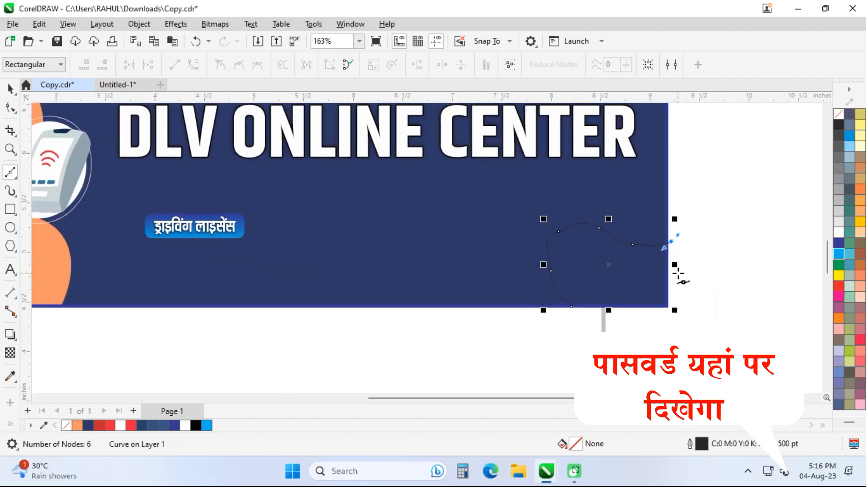
pyautogui.click(668, 335)
pyautogui.doubleClick(516, 340)
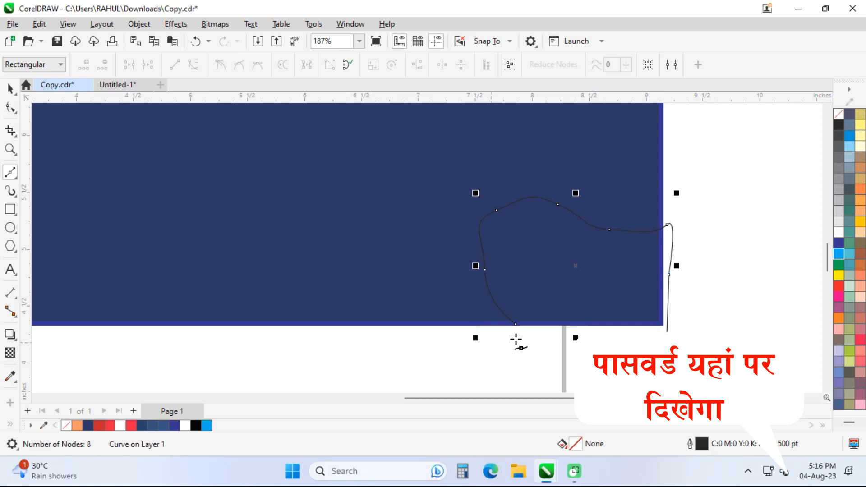
pyautogui.scroll(3, 517, 338)
pyautogui.click(517, 320)
pyautogui.press('space')
pyautogui.scroll(-2, 626, 273)
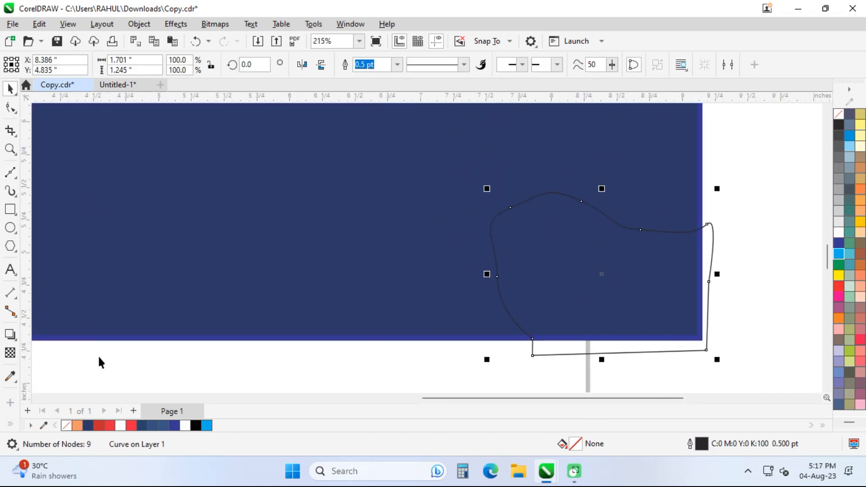
pyautogui.click(77, 425)
pyautogui.press('Escape')
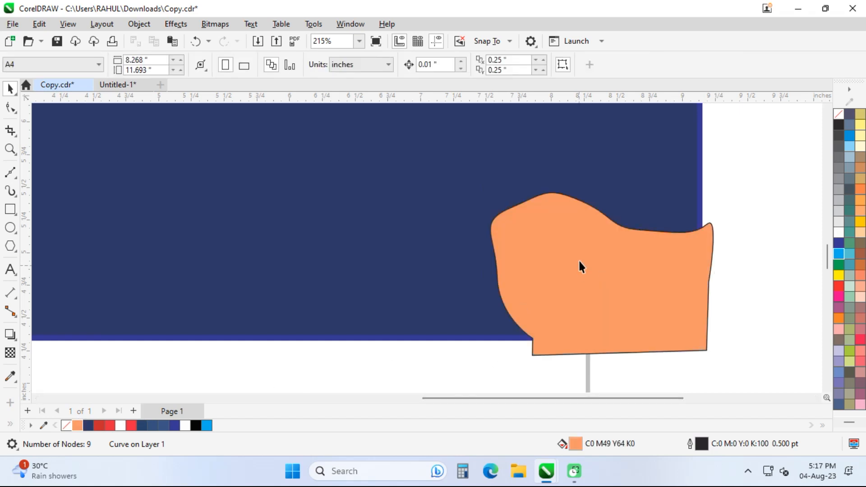
# Delete the extra nodes at the new orange shape's upper-left bend and along its upper dip
pyautogui.scroll(2, 579, 256)
pyautogui.click(577, 253)
pyautogui.press('F10')
pyautogui.moveTo(474, 178); pyautogui.dragTo(491, 191)
pyautogui.press('Delete')
pyautogui.moveTo(643, 197); pyautogui.dragTo(700, 235)
pyautogui.press('Delete')
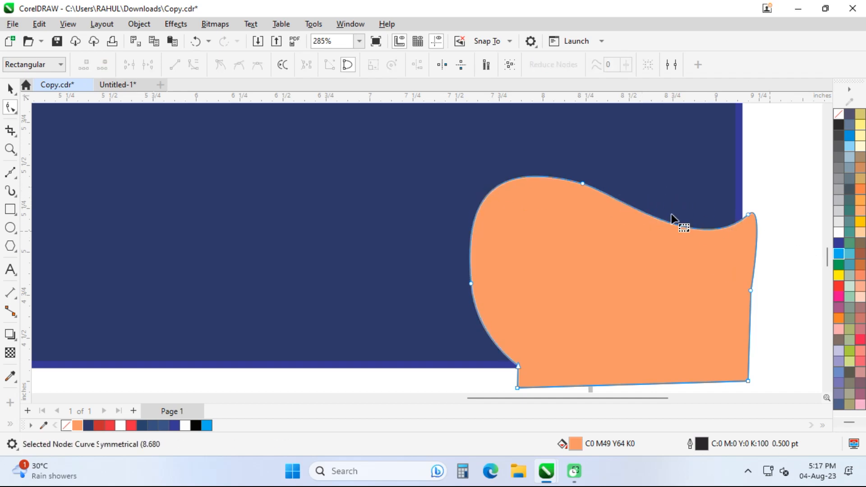
# Adjust the new shape's lower-left node and the curve handles of its left and top nodes into a rounder bulge
pyautogui.scroll(-2, 520, 268)
pyautogui.moveTo(518, 290); pyautogui.dragTo(515, 293)
pyautogui.scroll(1, 488, 284)
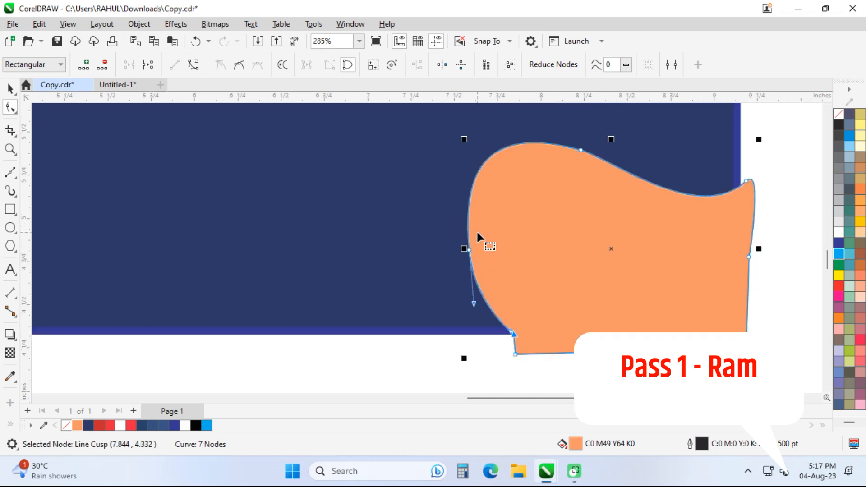
pyautogui.click(470, 251)
pyautogui.moveTo(465, 194)
pyautogui.mouseDown()
pyautogui.moveTo(476, 207)
pyautogui.moveTo(469, 203)
pyautogui.mouseUp()
pyautogui.moveTo(470, 119); pyautogui.dragTo(506, 137)
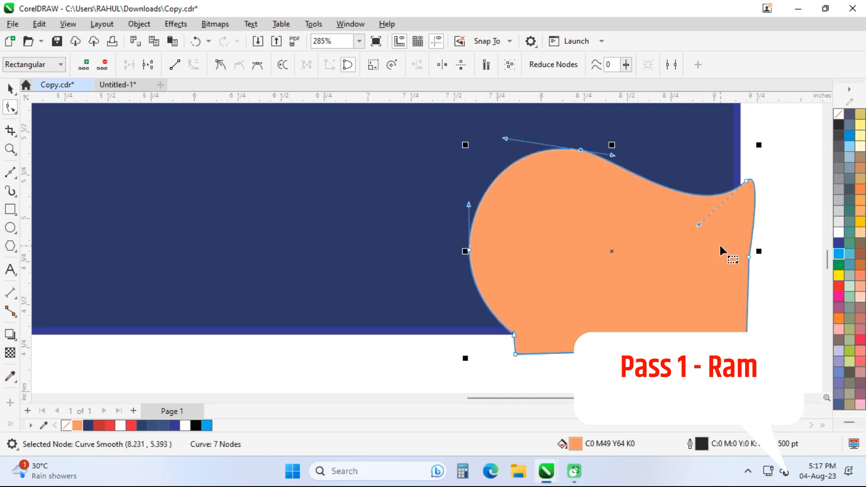
# PowerClip the new orange shape into the banner's lower-right corner
pyautogui.press('space')
pyautogui.scroll(-1, 461, 256)
pyautogui.click(408, 230)
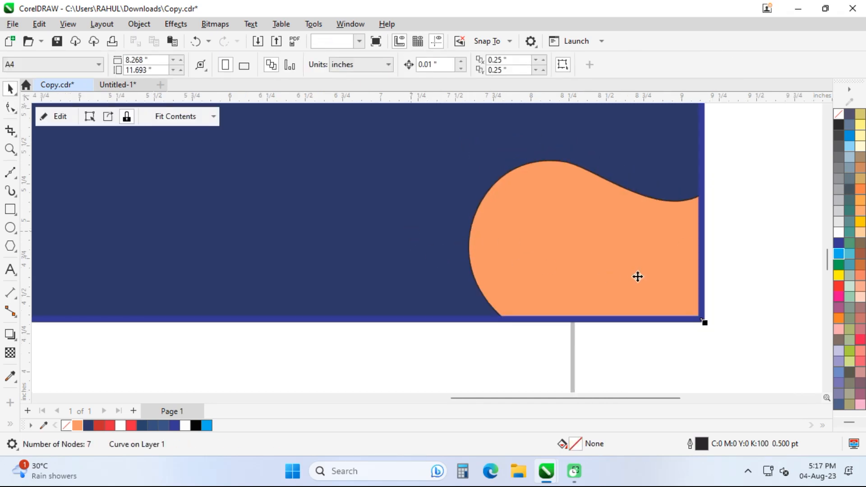
pyautogui.press('F4')
pyautogui.press('Escape')
# Refine the clipped lower-right shape by moving its upper-right node inward, deleting the right side's middle node and adjusting that edge
pyautogui.moveTo(771, 342); pyautogui.dragTo(498, 264)
pyautogui.scroll(1, 499, 265)
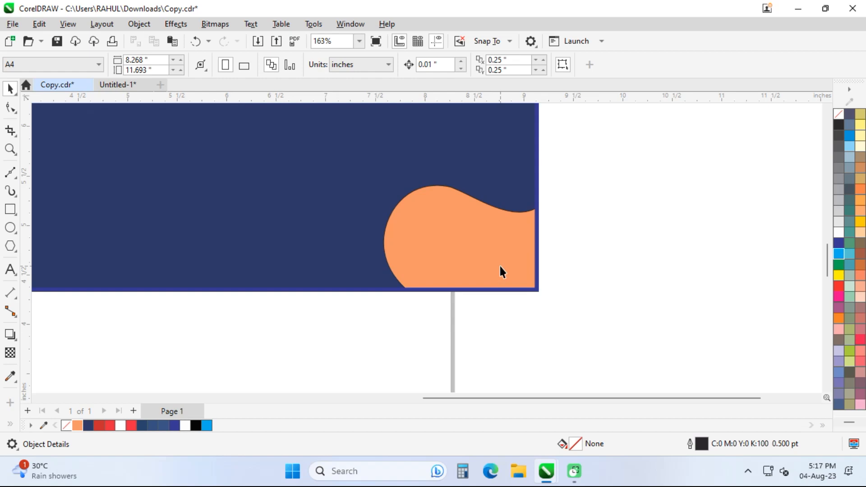
pyautogui.doubleClick(500, 266)
pyautogui.click(516, 238)
pyautogui.scroll(1, 518, 238)
pyautogui.press('F10')
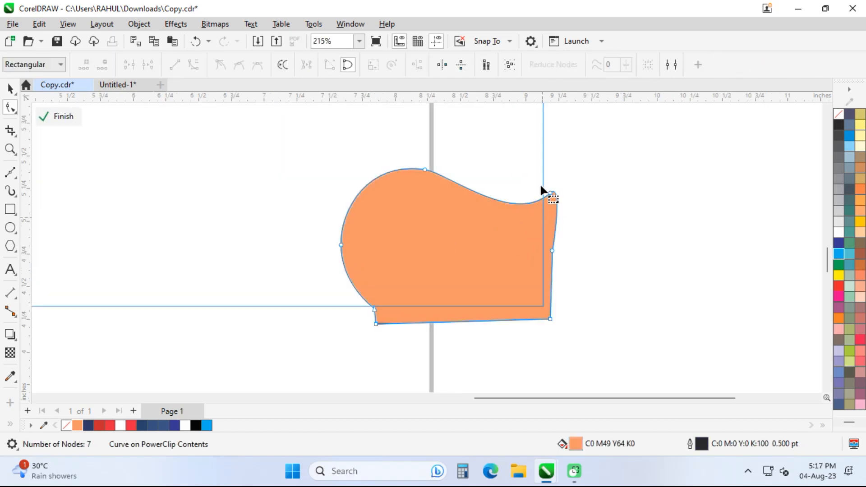
pyautogui.moveTo(549, 192); pyautogui.dragTo(543, 191)
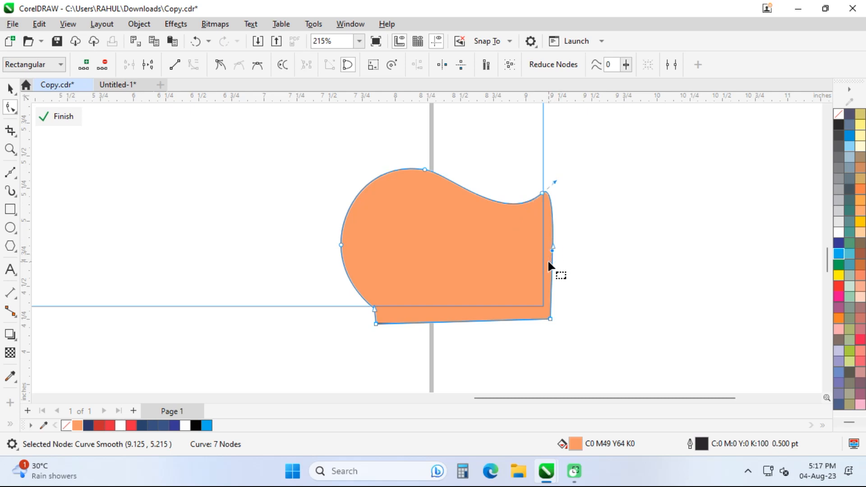
pyautogui.press('Delete')
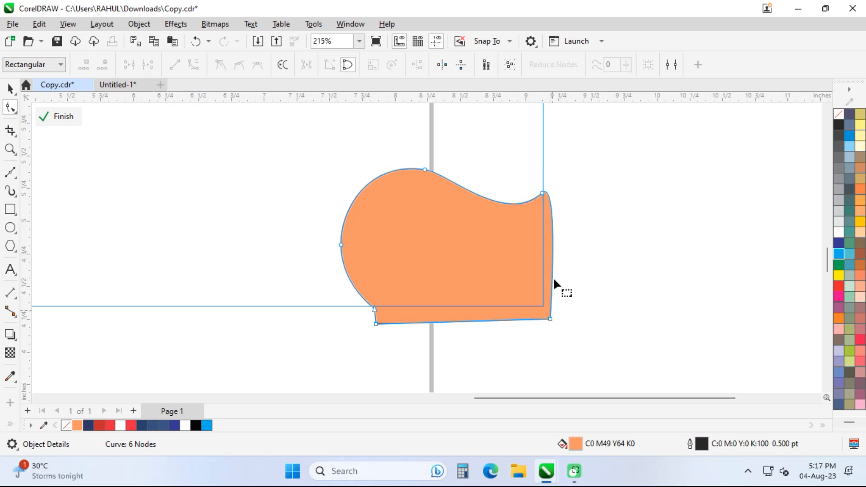
pyautogui.moveTo(553, 266); pyautogui.dragTo(547, 271)
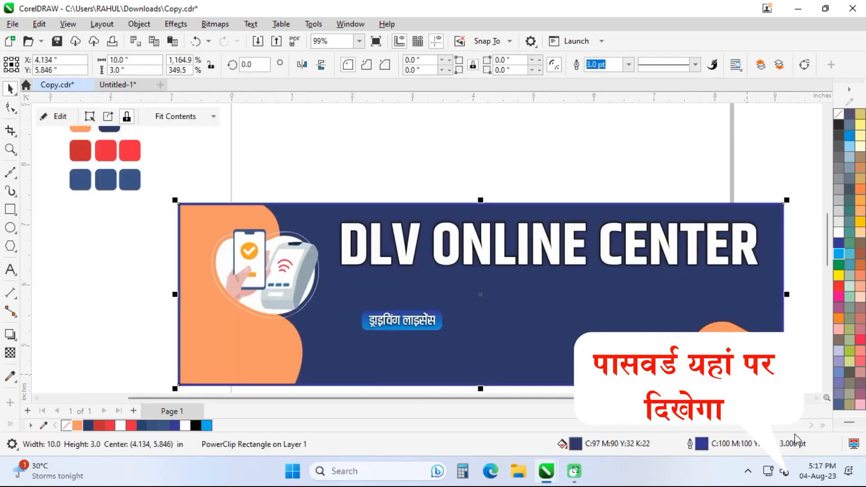
pyautogui.press('Escape')
pyautogui.click(670, 350)
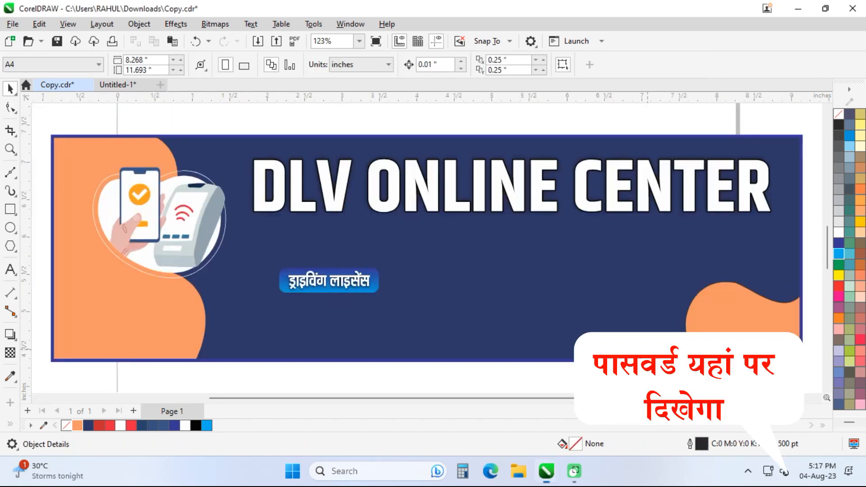
# Place the printer image over the lower-right orange shape and resize it to fit there
pyautogui.scroll(-1, 669, 350)
pyautogui.moveTo(561, 294); pyautogui.dragTo(313, 207)
pyautogui.click(592, 326)
pyautogui.moveTo(592, 326); pyautogui.dragTo(478, 225)
pyautogui.scroll(4, 452, 247)
pyautogui.moveTo(398, 161); pyautogui.dragTo(405, 168)
pyautogui.click(357, 229)
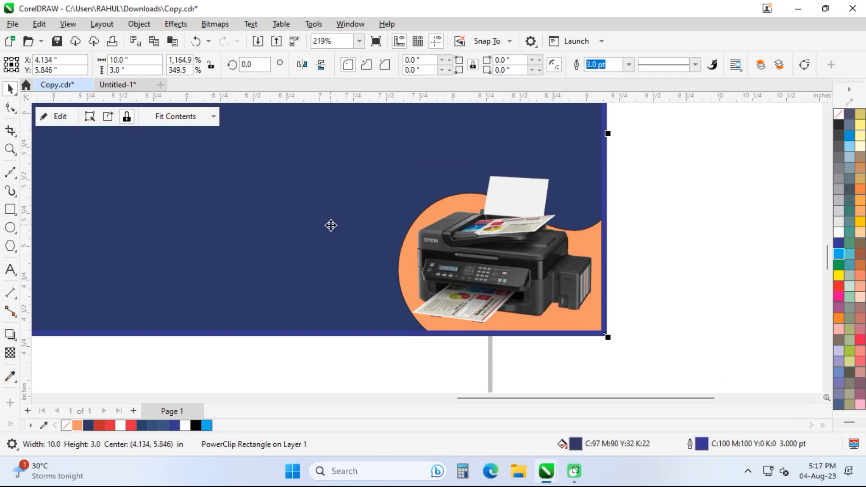
pyautogui.hotkey('shift', 'F2')
pyautogui.press('Escape')
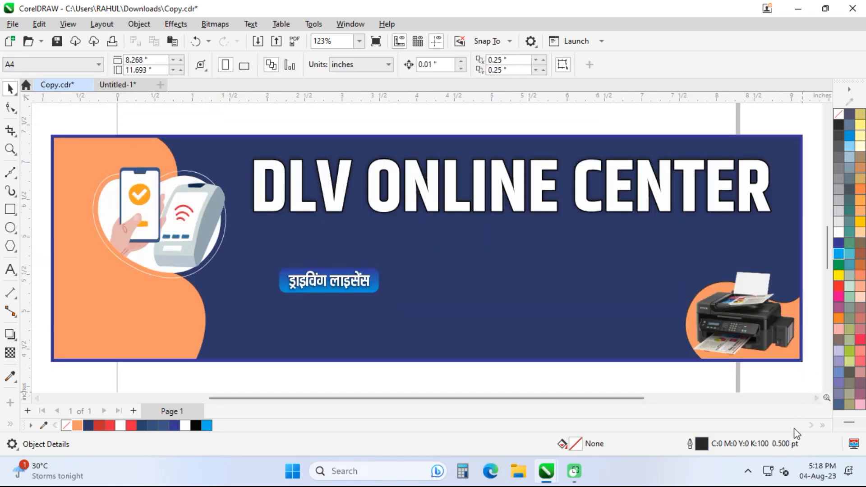
# Draw a rectangle about 1.65 by 0.3 inches across the lower part of the left orange shape
pyautogui.middleClick(443, 333)
pyautogui.scroll(2, 229, 330)
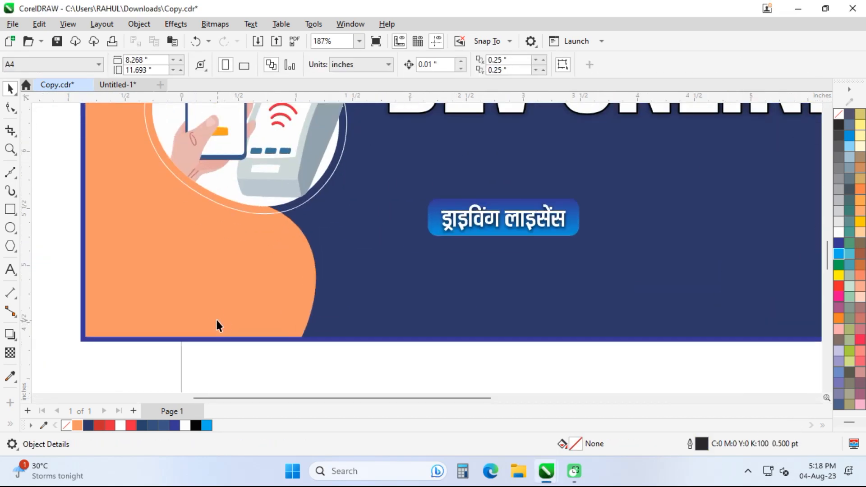
pyautogui.hscroll(-4, 217, 324)
pyautogui.press('F6')
pyautogui.moveTo(260, 340)
pyautogui.mouseDown()
pyautogui.moveTo(393, 333)
pyautogui.moveTo(382, 329)
pyautogui.mouseUp()
pyautogui.scroll(-1, 382, 328)
pyautogui.press('space')
pyautogui.scroll(-3, 359, 336)
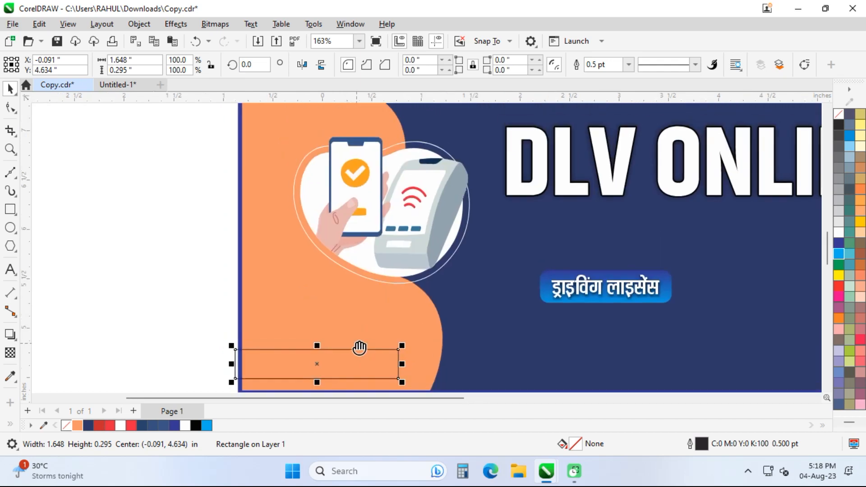
# Move the red and blue colour swatch groups down beside the new rectangle at the banner's left edge
pyautogui.click(208, 151)
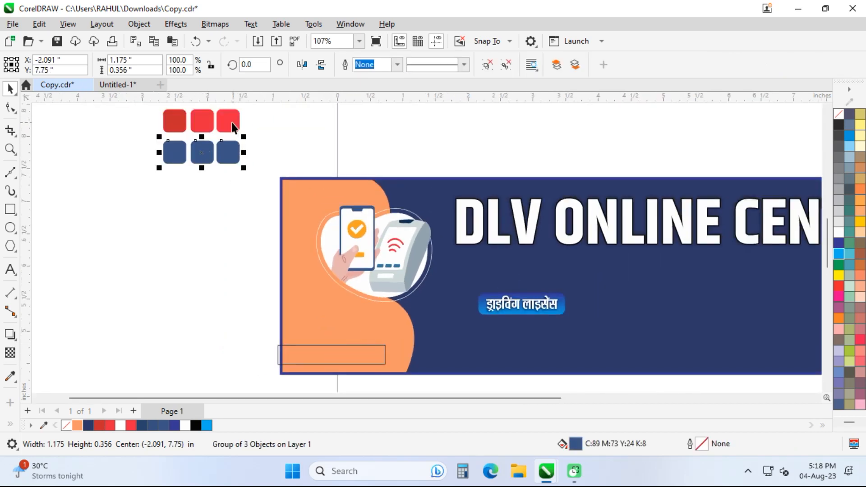
pyautogui.keyDown('shift'); pyautogui.click(239, 117); pyautogui.keyUp('shift')
pyautogui.moveTo(243, 274); pyautogui.dragTo(251, 323)
pyautogui.scroll(3, 306, 300)
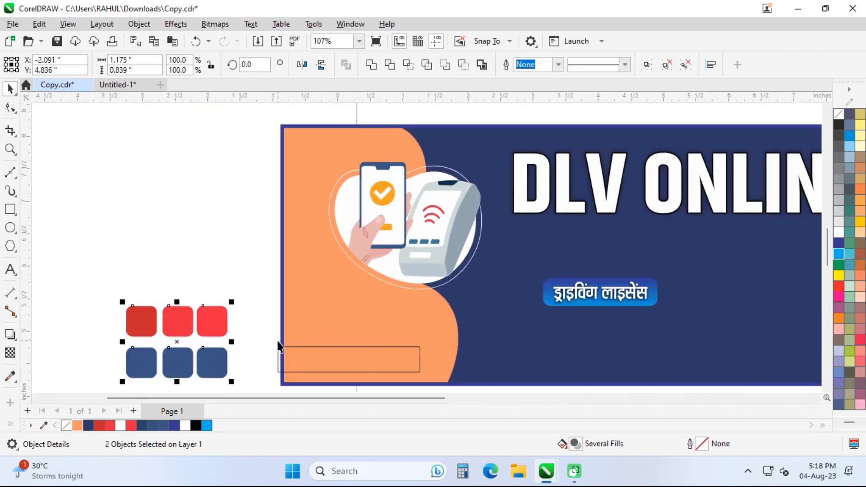
# Fully round the new rectangle's corners and stretch it past the banner's left edge to a width of about 1.78 inches
pyautogui.press('Escape')
pyautogui.click(455, 303)
pyautogui.press('F10')
pyautogui.moveTo(453, 288); pyautogui.dragTo(414, 310)
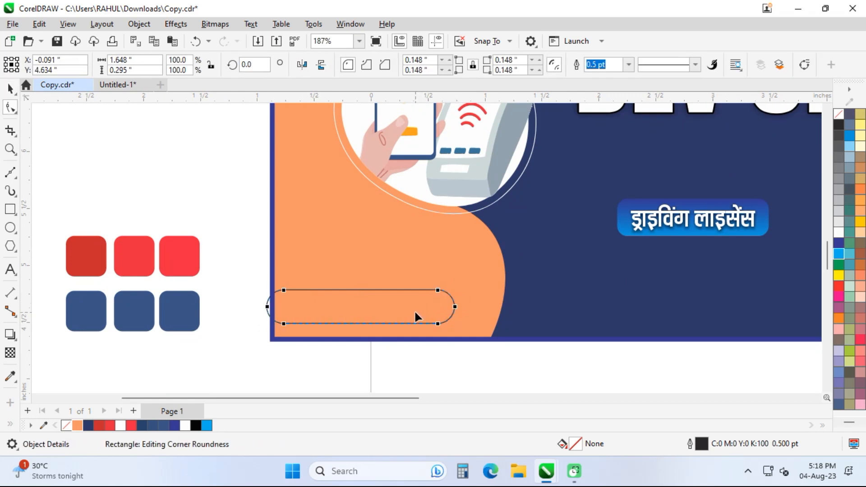
pyautogui.press('space')
pyautogui.moveTo(264, 306); pyautogui.dragTo(248, 306)
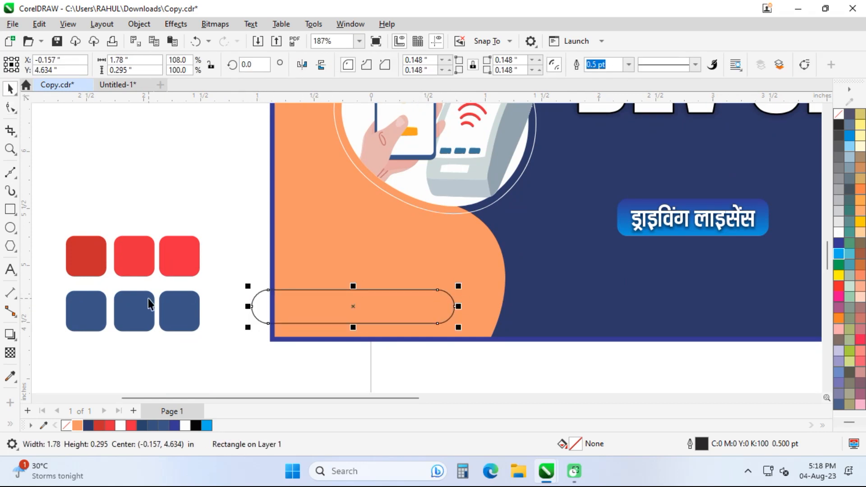
pyautogui.click(167, 312)
pyautogui.click(319, 314)
pyautogui.press('ctrl')
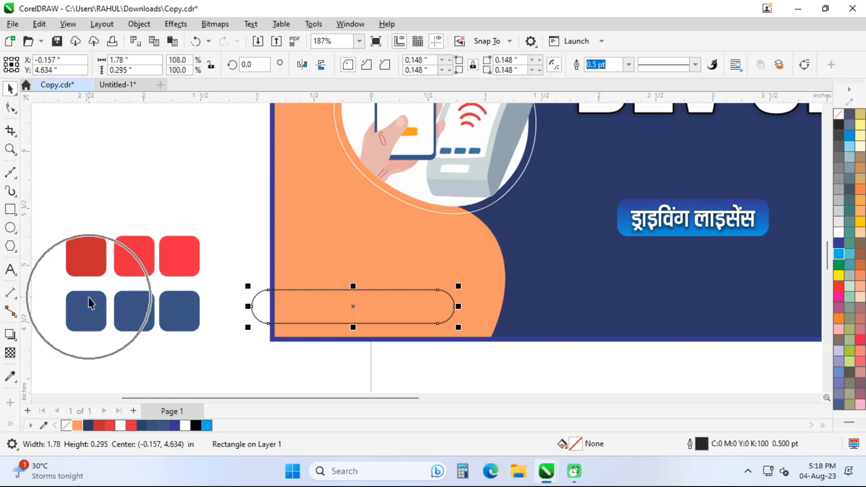
pyautogui.click(174, 318)
pyautogui.click(312, 310)
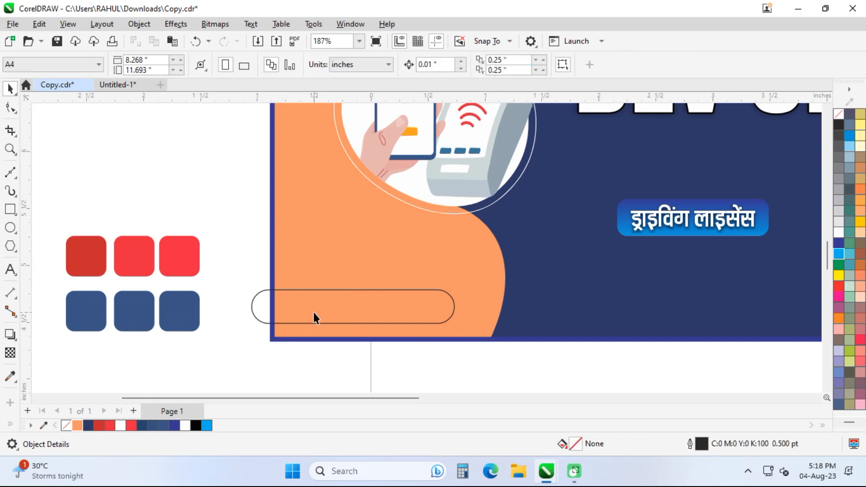
# Fill the rounded rectangle with the blue sampled from the first blue swatch and remove its outline
pyautogui.click(10, 377)
pyautogui.click(79, 306)
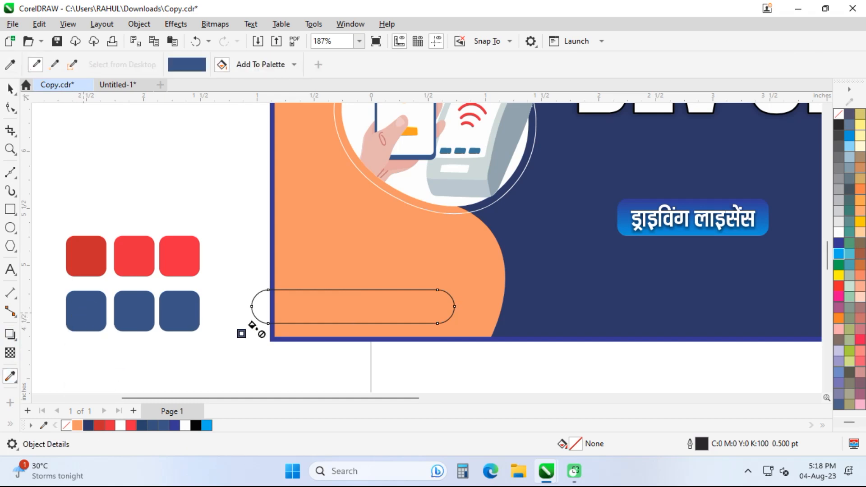
pyautogui.click(292, 311)
pyautogui.press('space')
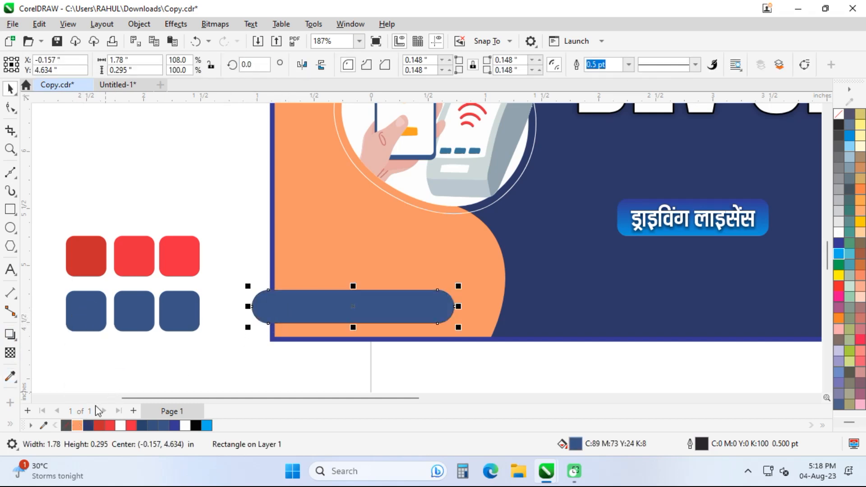
pyautogui.rightClick(66, 426)
# Apply a linear fountain fill across the blue rounded rectangle, running from its right end to its left end
pyautogui.press('g')
pyautogui.moveTo(300, 307); pyautogui.dragTo(502, 299)
pyautogui.moveTo(246, 292); pyautogui.dragTo(413, 295)
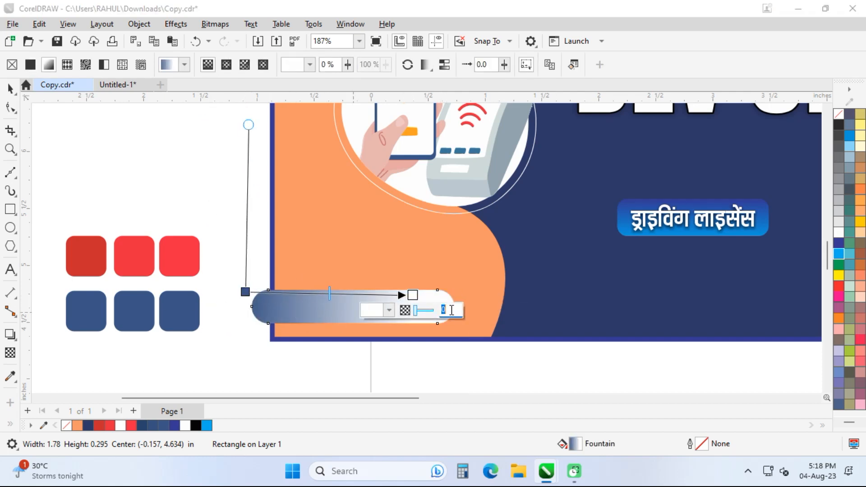
pyautogui.click(456, 339)
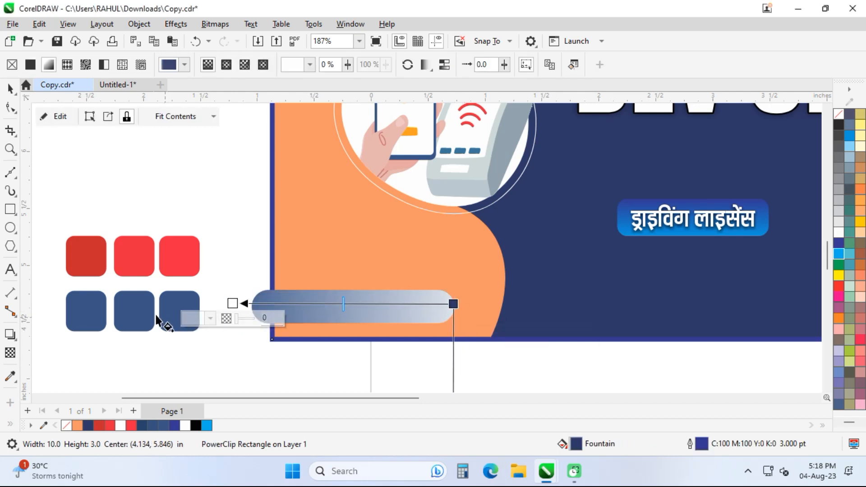
pyautogui.click(140, 323)
pyautogui.click(273, 305)
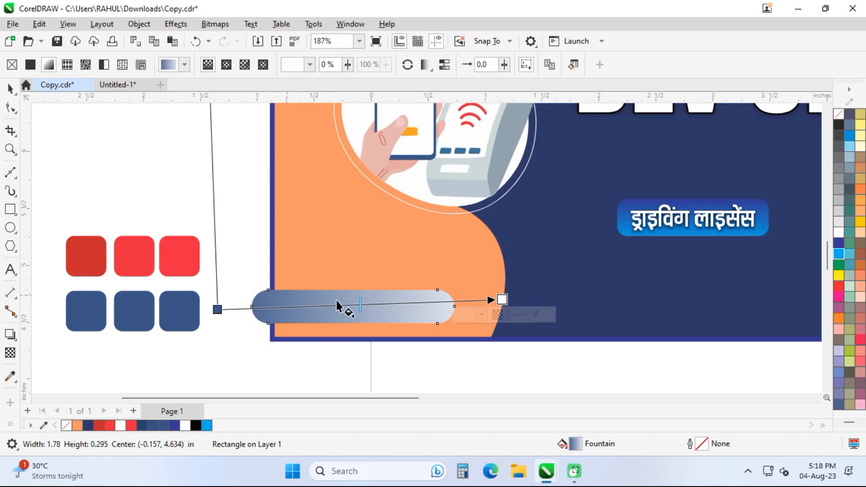
pyautogui.moveTo(465, 329); pyautogui.dragTo(234, 324)
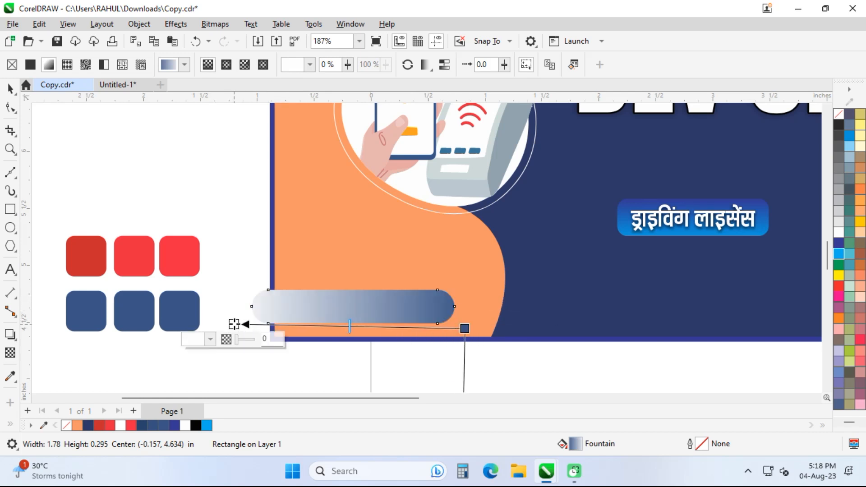
# Set the left end colour of the blue bar's gradient to the blue sampled from the third blue swatch
pyautogui.click(210, 339)
pyautogui.click(306, 315)
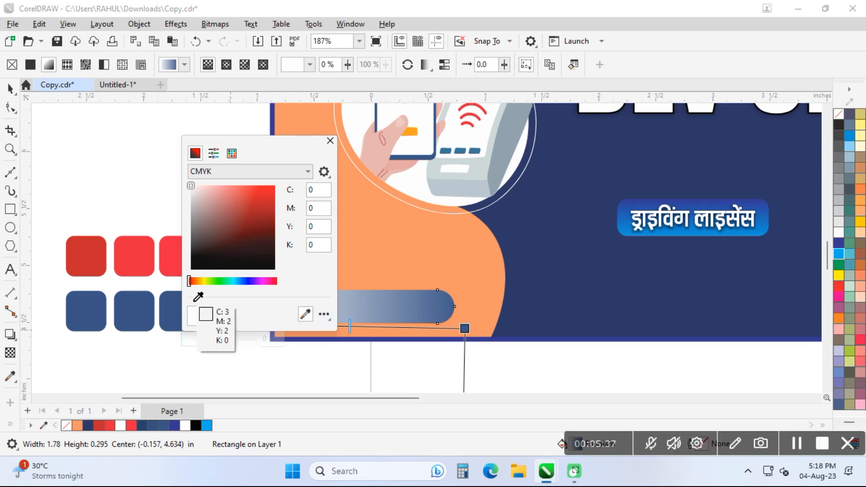
pyautogui.click(177, 306)
pyautogui.click(378, 305)
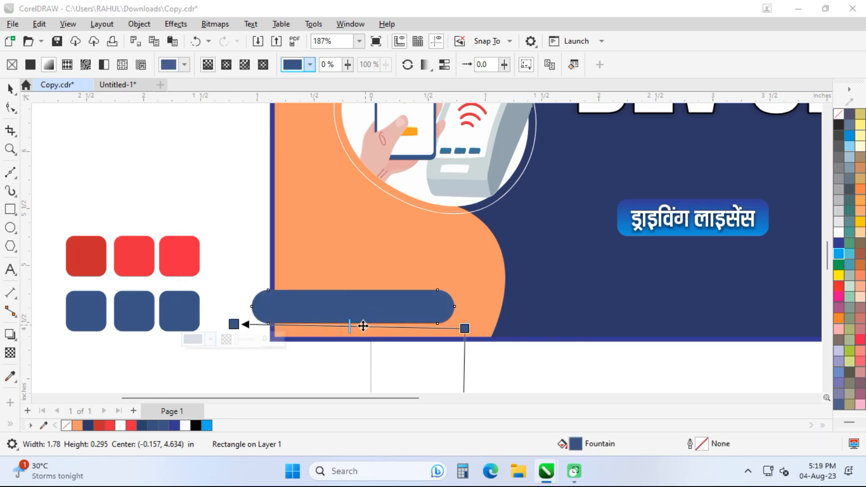
# Add a colour node near the middle of the blue bar's gradient and sample its colour from the middle blue swatch
pyautogui.doubleClick(364, 327)
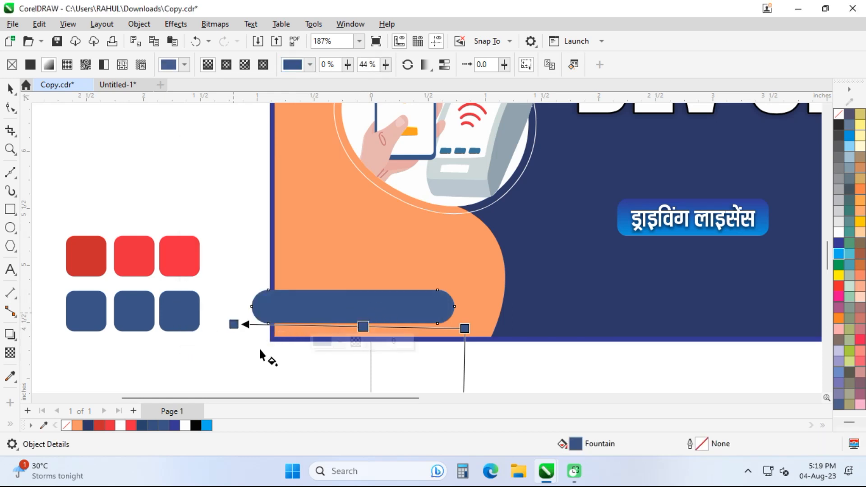
pyautogui.click(341, 343)
pyautogui.click(433, 318)
pyautogui.click(141, 306)
pyautogui.click(234, 346)
pyautogui.click(10, 89)
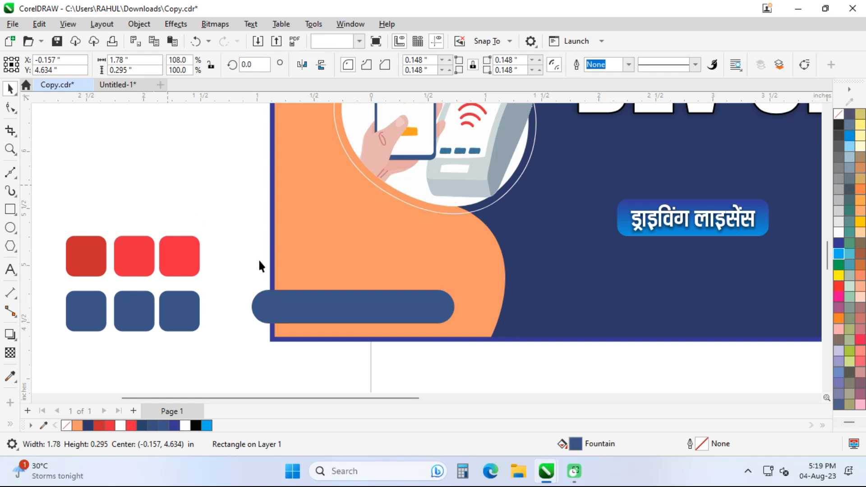
# Duplicate the blue bar directly above itself and stretch the copy upward to a height of about 0.41 inches
pyautogui.moveTo(350, 317); pyautogui.dragTo(354, 287)
pyautogui.rightClick(354, 288)
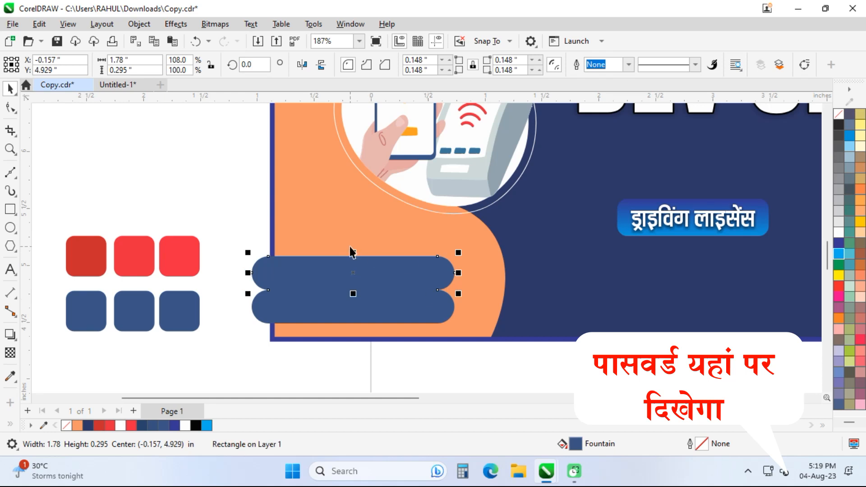
pyautogui.moveTo(357, 251); pyautogui.dragTo(350, 239)
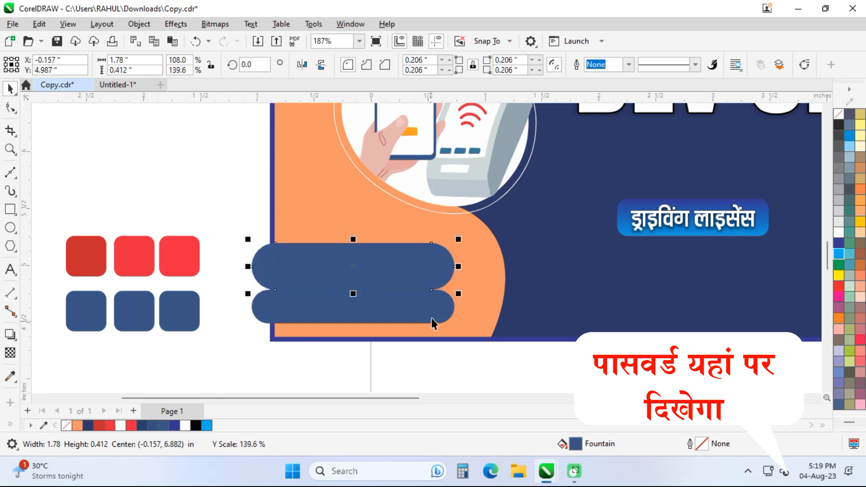
# Set the right end colour of the upper bar's gradient to the dark red sampled from the first red swatch
pyautogui.press('g')
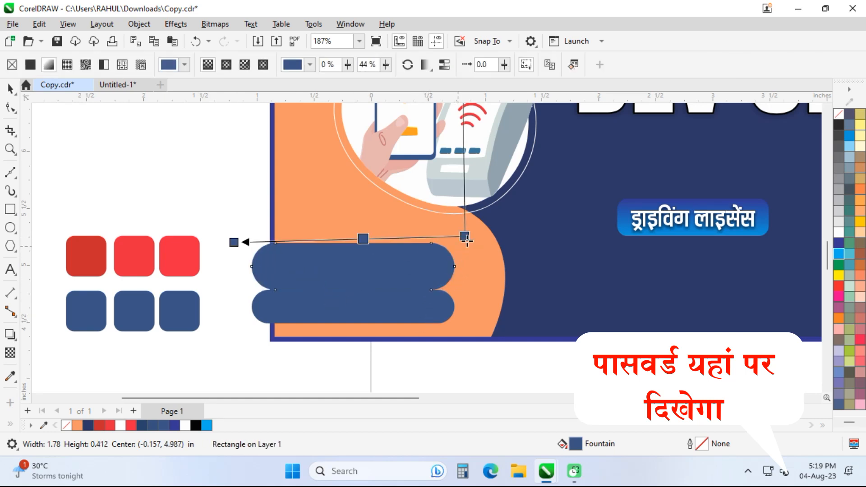
pyautogui.click(466, 237)
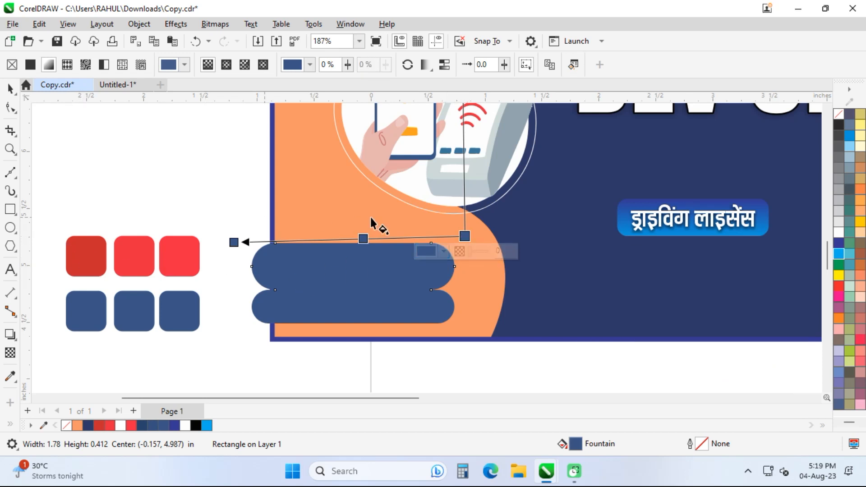
pyautogui.click(429, 251)
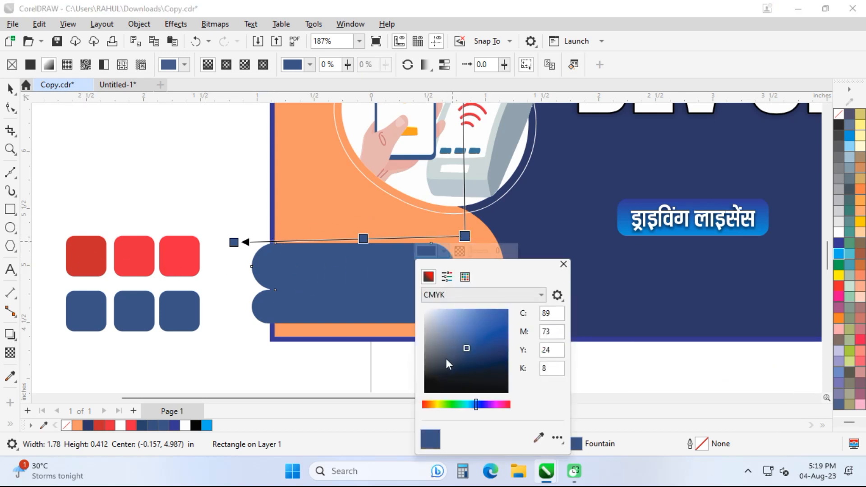
pyautogui.click(537, 440)
pyautogui.click(96, 253)
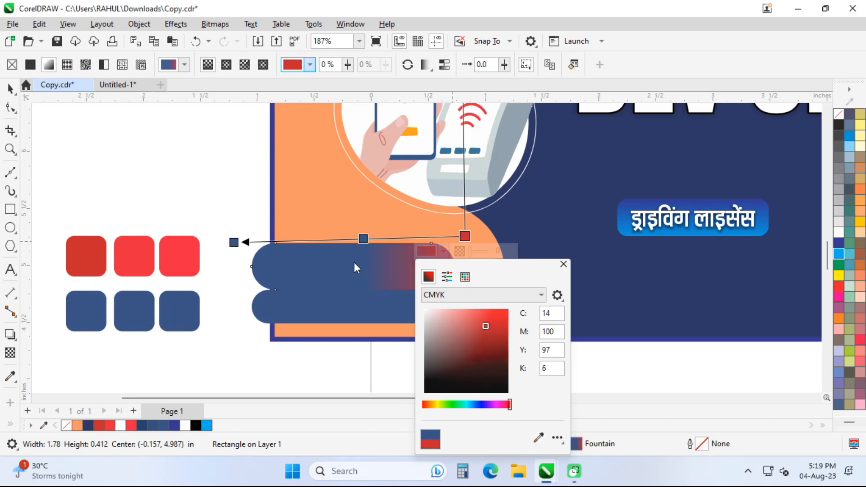
# Change the middle node of the upper bar's gradient to a bright red sampled from the red swatches
pyautogui.click(363, 238)
pyautogui.click(363, 239)
pyautogui.click(325, 253)
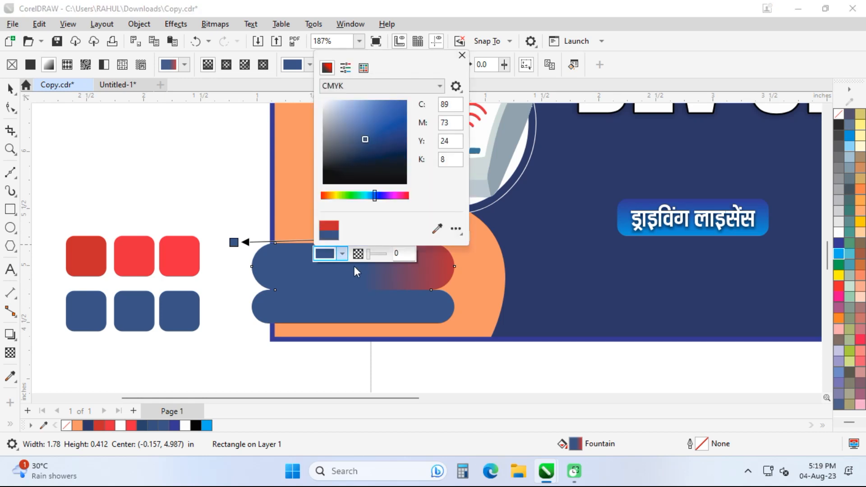
pyautogui.click(438, 229)
pyautogui.click(165, 252)
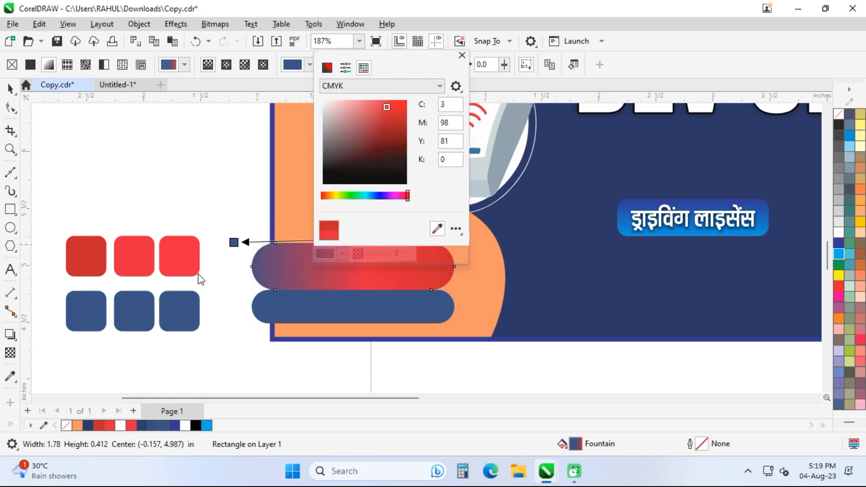
# Set the left end colour of the upper bar's gradient to the bright red sampled from the third red swatch
pyautogui.click(233, 241)
pyautogui.click(232, 242)
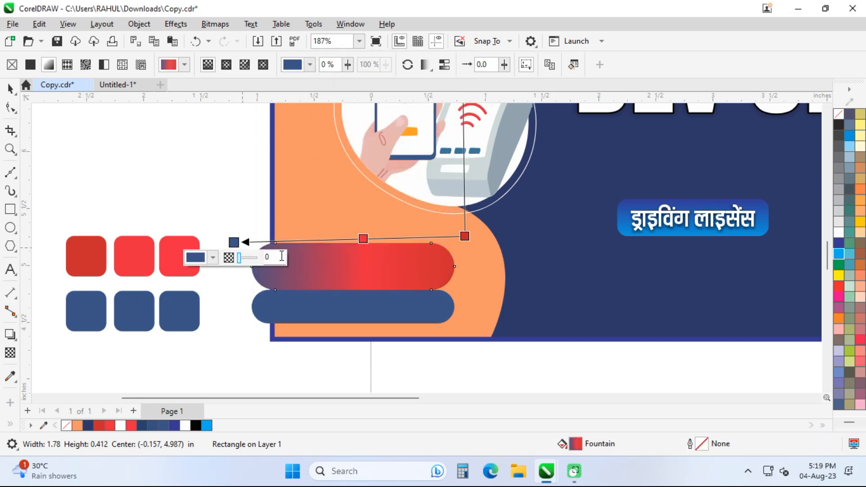
pyautogui.click(213, 258)
pyautogui.click(309, 213)
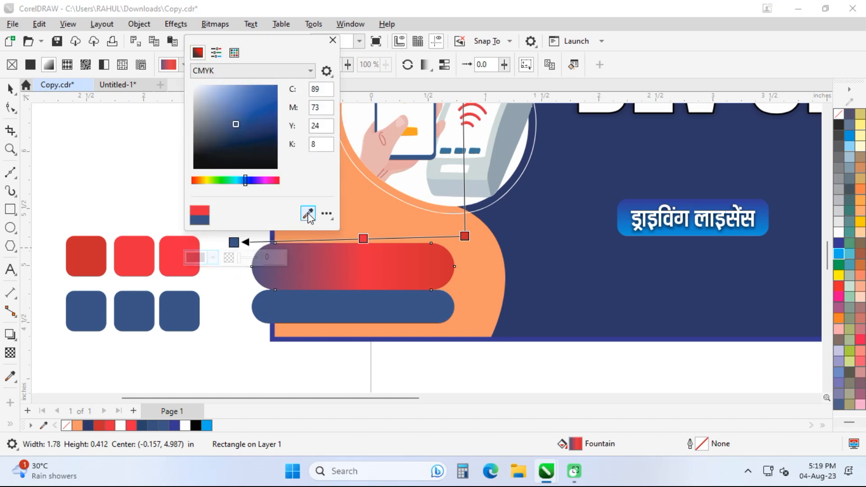
pyautogui.click(174, 261)
pyautogui.click(377, 253)
pyautogui.press('space')
# Stretch the blue bar downward to about 0.33 inches tall and extend the red bar's right end to about 1.97 inches wide
pyautogui.click(350, 317)
pyautogui.click(169, 250)
pyautogui.click(337, 276)
pyautogui.click(356, 304)
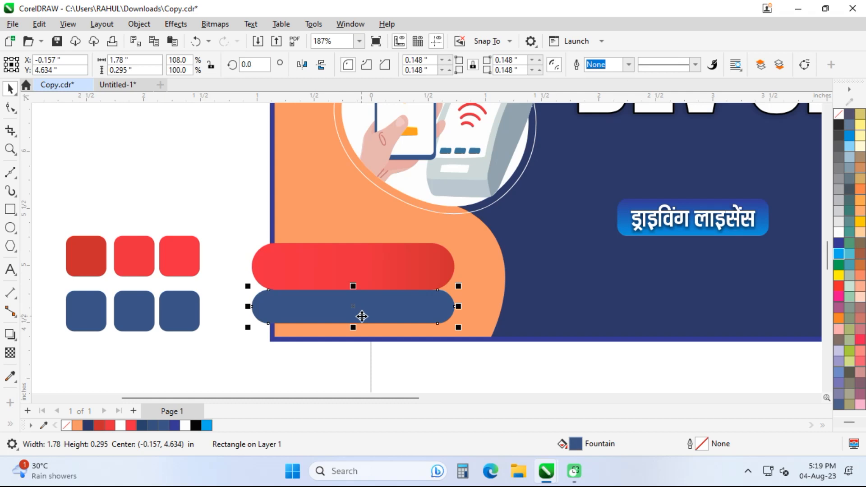
pyautogui.moveTo(352, 327); pyautogui.dragTo(351, 330)
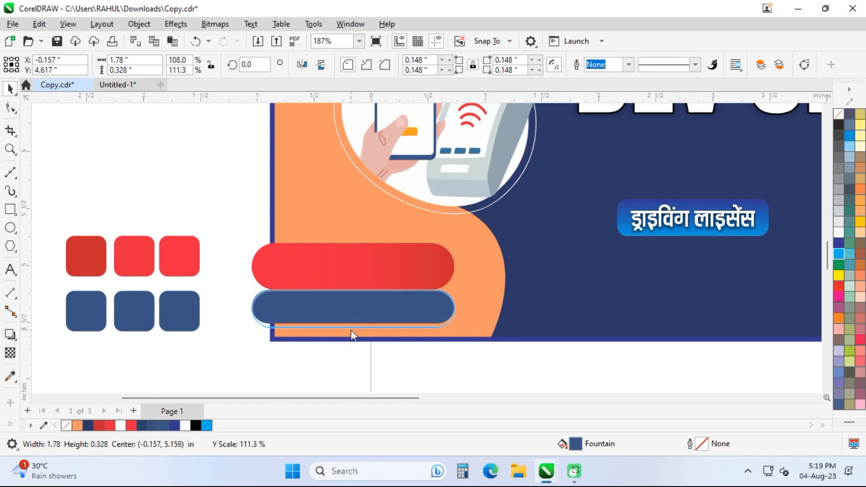
pyautogui.click(444, 267)
pyautogui.moveTo(458, 267); pyautogui.dragTo(480, 267)
pyautogui.click(623, 324)
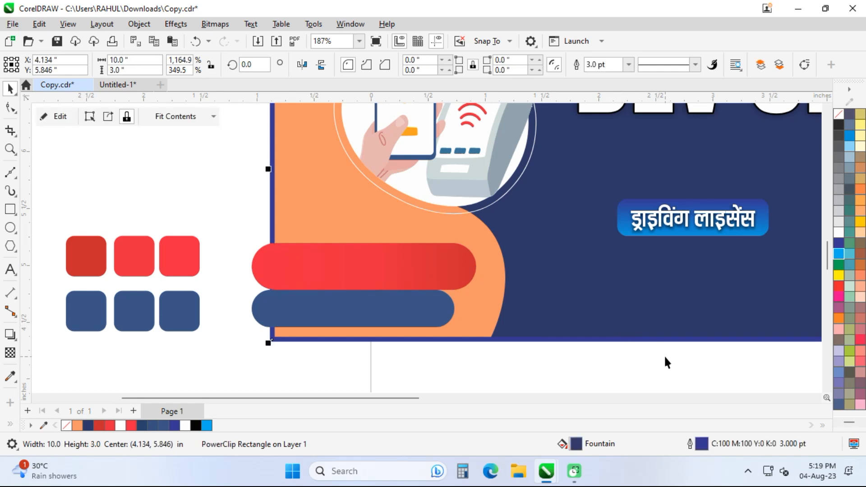
# Place the red and blue bars together inside the banner's PowerClip frame so they are clipped at its left edge
pyautogui.hotkey('shift', 'F2')
pyautogui.click(660, 377)
pyautogui.moveTo(363, 328); pyautogui.dragTo(386, 321)
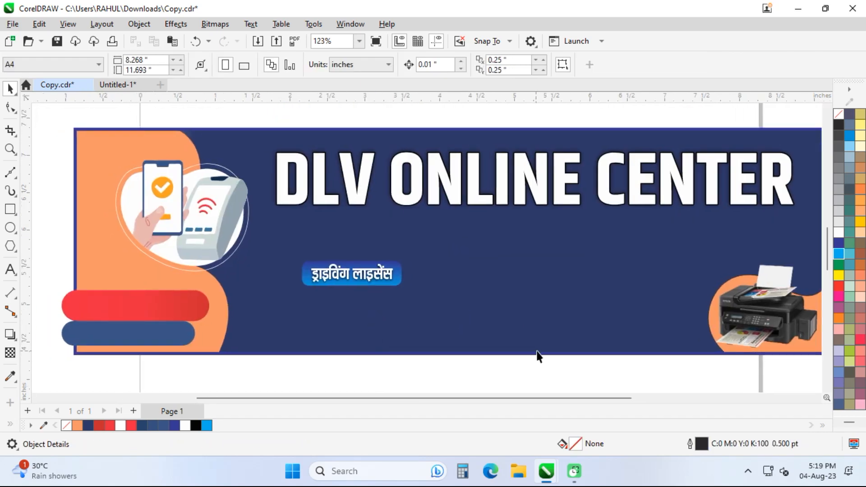
pyautogui.keyDown('shift'); pyautogui.click(182, 330); pyautogui.keyUp('shift')
pyautogui.click(308, 329)
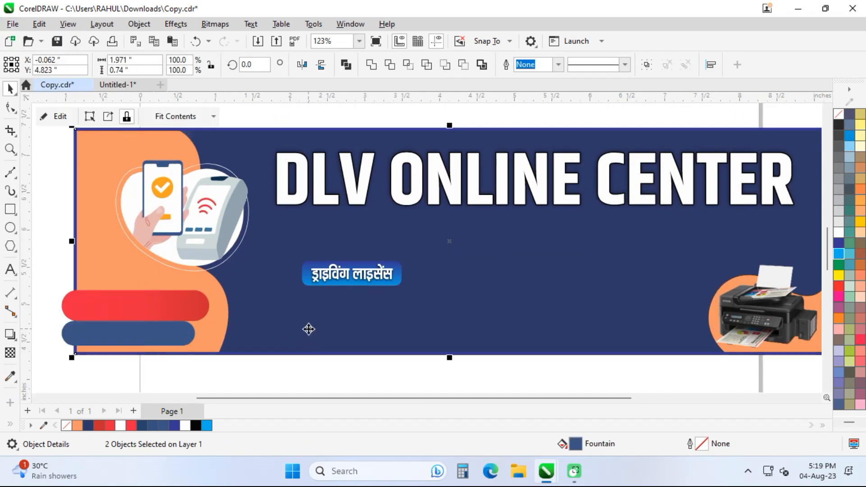
pyautogui.click(197, 315)
pyautogui.keyDown('shift'); pyautogui.click(166, 327); pyautogui.keyUp('shift')
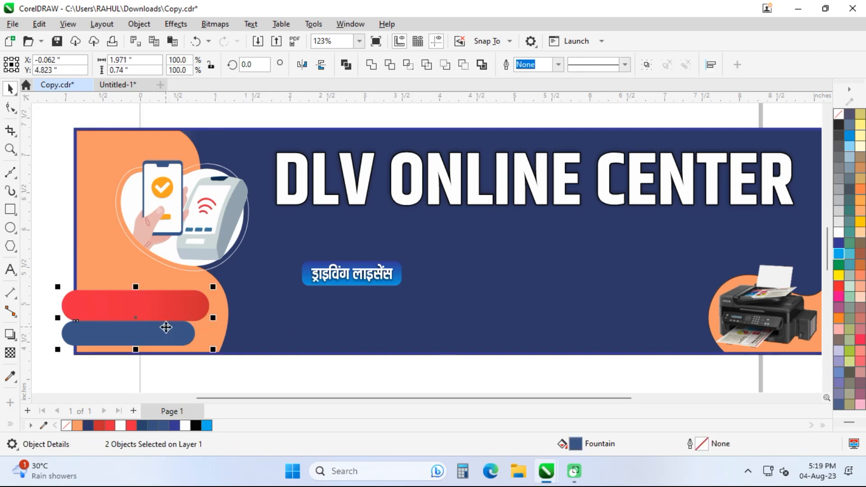
pyautogui.hotkey('ctrl', '1')
pyautogui.click(389, 318)
pyautogui.press('F4')
pyautogui.click(598, 372)
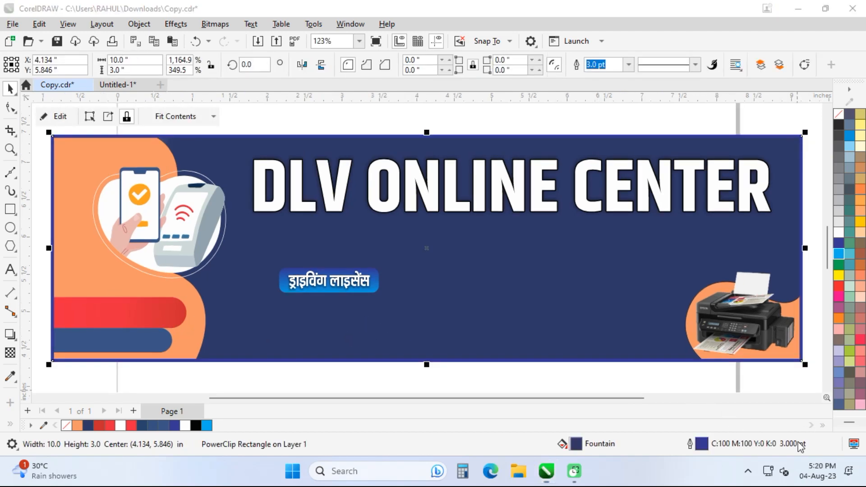
# Paste the white two-line text with the proprietor's name and phone numbers and move it onto the red bar
pyautogui.click(686, 382)
pyautogui.hotkey('ctrl', 'v')
pyautogui.moveTo(546, 314); pyautogui.dragTo(139, 309)
pyautogui.scroll(3, 139, 309)
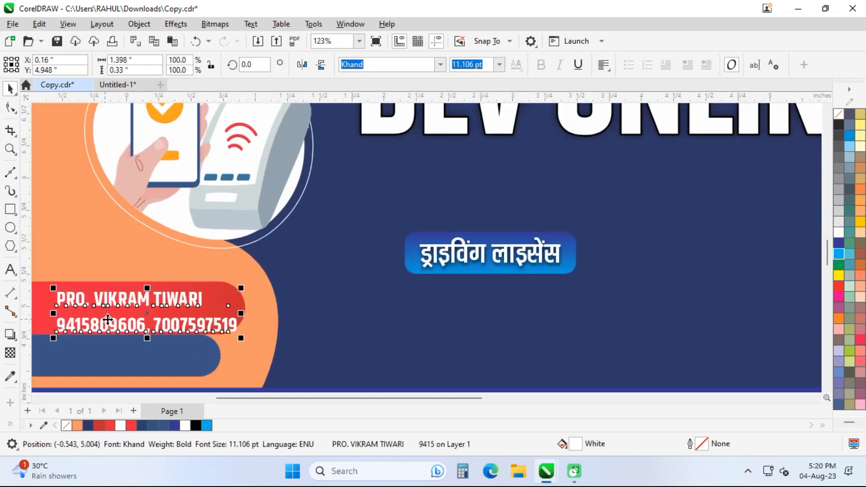
pyautogui.scroll(1, 249, 316)
# Nudge the name and phone number text slightly left and up to fit it within the red bar
pyautogui.press('Left')
pyautogui.press('Left')
pyautogui.press('Up')
pyautogui.press('Left')
pyautogui.press('Left')
pyautogui.press('Up')
pyautogui.press('Left')
pyautogui.press('Down')
pyautogui.press('Up')
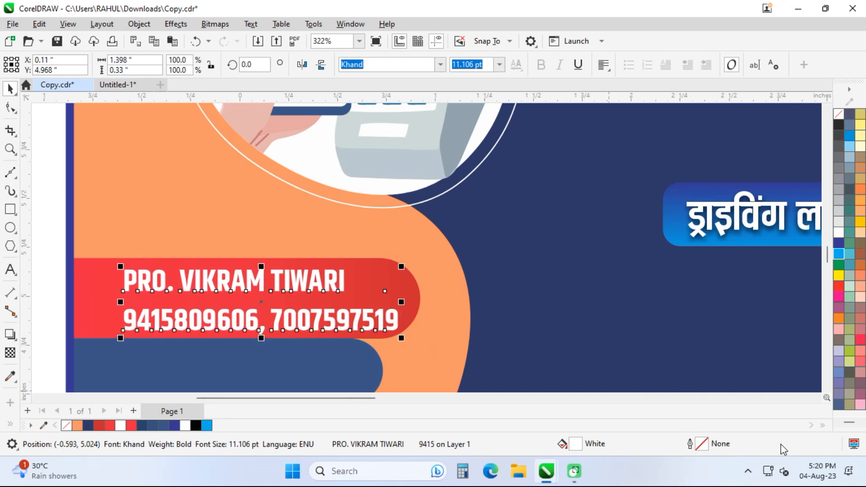
pyautogui.press('Left')
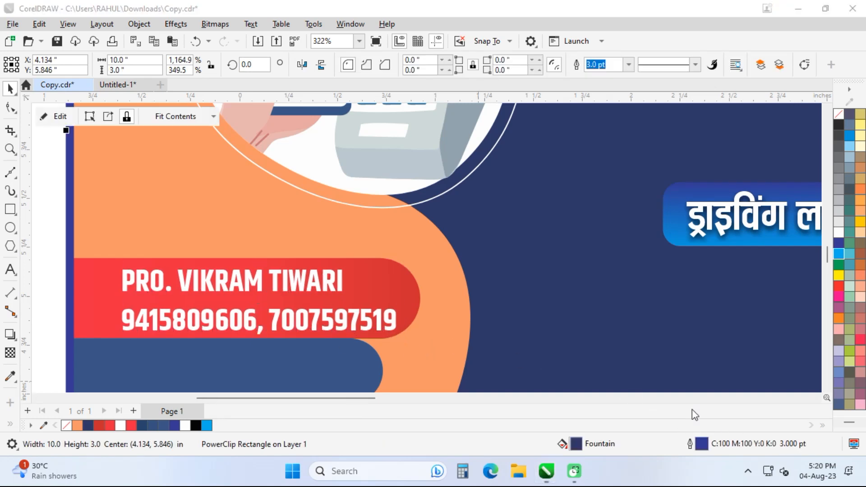
pyautogui.scroll(-2, 596, 344)
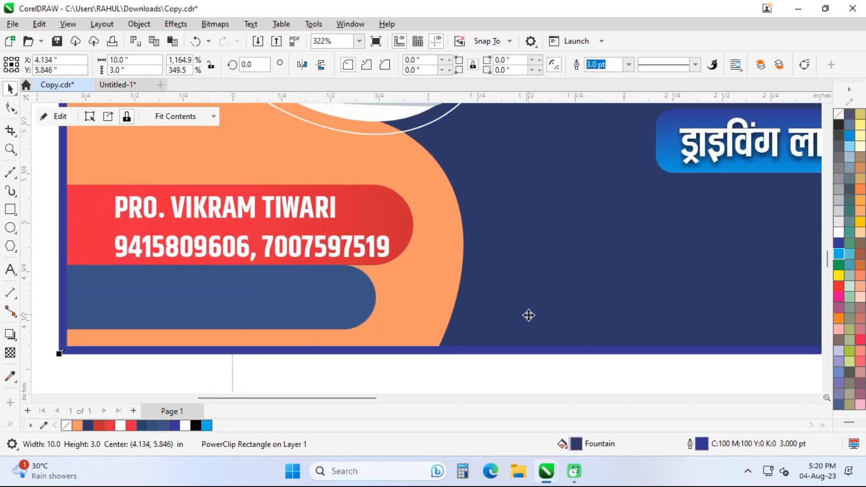
# Centre the white e-mail text on the name and phone number text and move it down onto the blue bar
pyautogui.press('Tab')
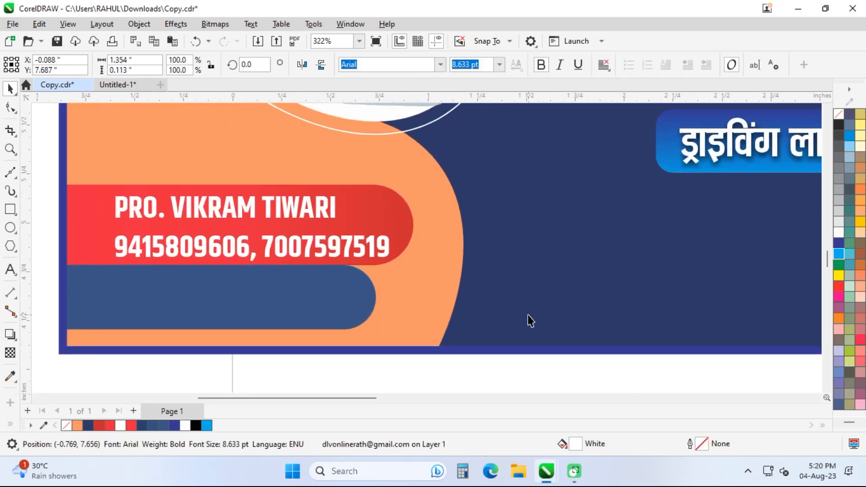
pyautogui.keyDown('shift'); pyautogui.click(351, 247); pyautogui.keyUp('shift')
pyautogui.press('c')
pyautogui.press('Escape')
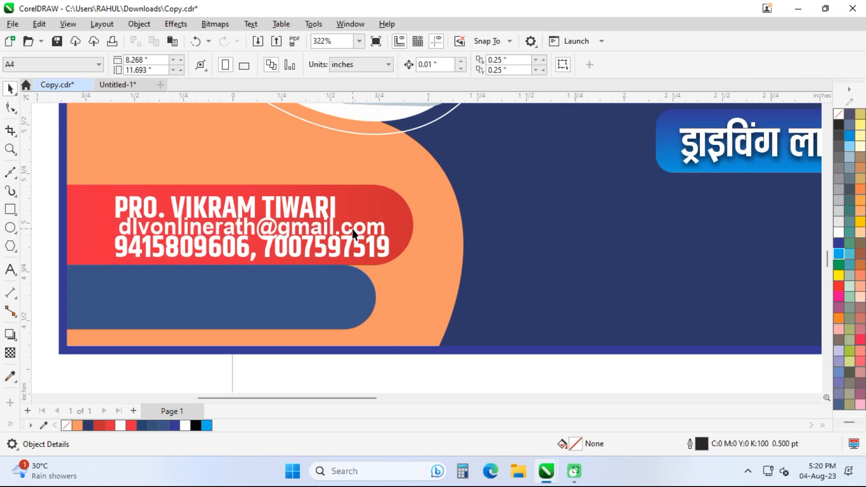
pyautogui.moveTo(353, 229); pyautogui.dragTo(343, 300)
pyautogui.hotkey('ctrl', 'z')
pyautogui.click(338, 287)
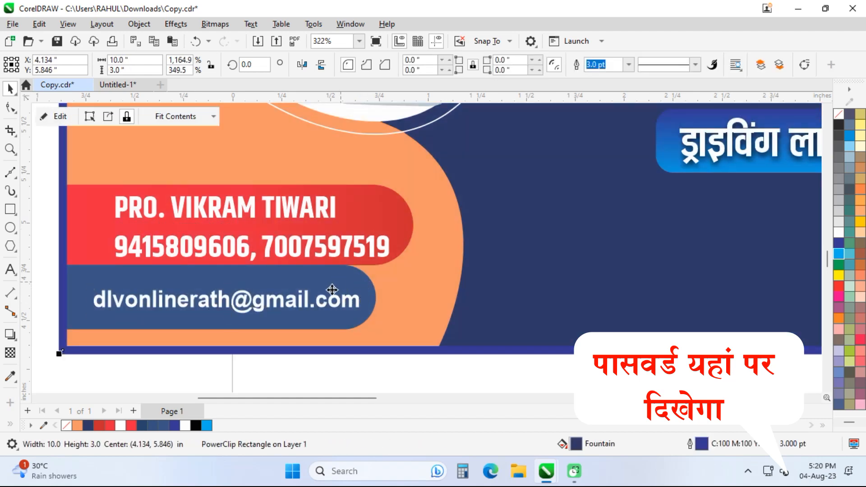
pyautogui.click(267, 298)
pyautogui.moveTo(301, 304); pyautogui.dragTo(309, 294)
pyautogui.click(252, 318)
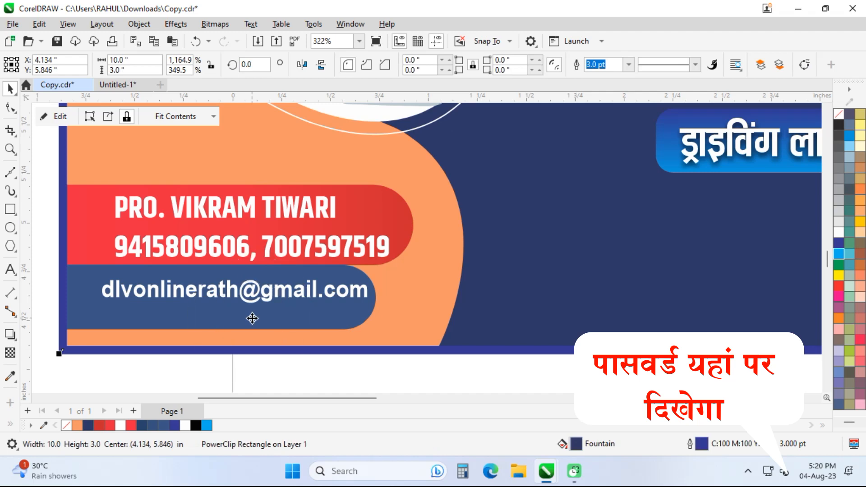
# Reduce the blue bar's height from its lower edge inside the PowerClip so it fits the e-mail line more tightly
pyautogui.press('super')
pyautogui.press('super')
pyautogui.press('Tab')
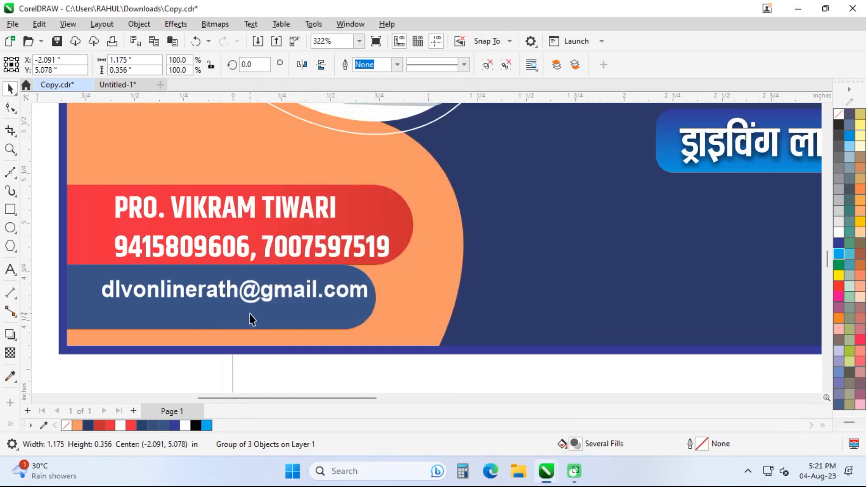
pyautogui.click(251, 314)
pyautogui.doubleClick(253, 324)
pyautogui.click(258, 320)
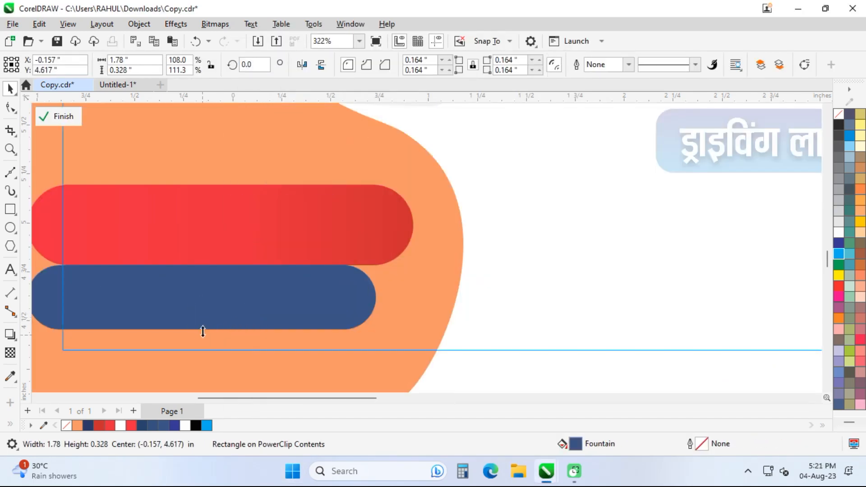
pyautogui.moveTo(203, 336); pyautogui.dragTo(200, 324)
pyautogui.keyDown('ctrl'); pyautogui.click(562, 331); pyautogui.keyUp('ctrl')
pyautogui.click(269, 298)
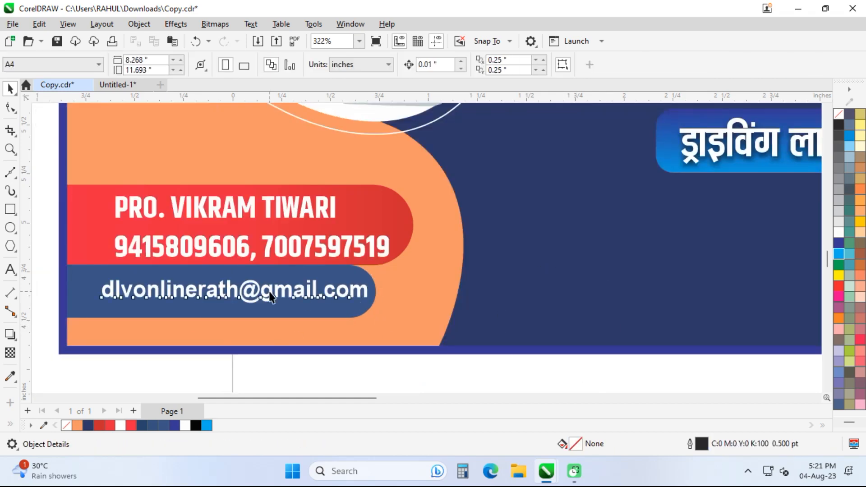
# Widen the red and blue bars together toward the right inside the PowerClip to about 2.07 inches overall
pyautogui.click(295, 294)
pyautogui.click(367, 314)
pyautogui.doubleClick(364, 305)
pyautogui.click(364, 305)
pyautogui.keyDown('shift'); pyautogui.click(390, 238); pyautogui.keyUp('shift')
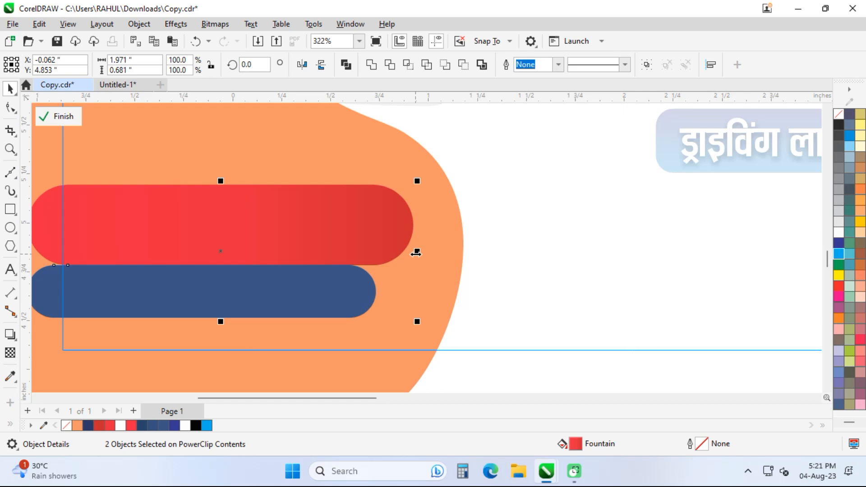
pyautogui.moveTo(416, 253); pyautogui.dragTo(429, 254)
pyautogui.keyDown('ctrl'); pyautogui.click(525, 296); pyautogui.keyUp('ctrl')
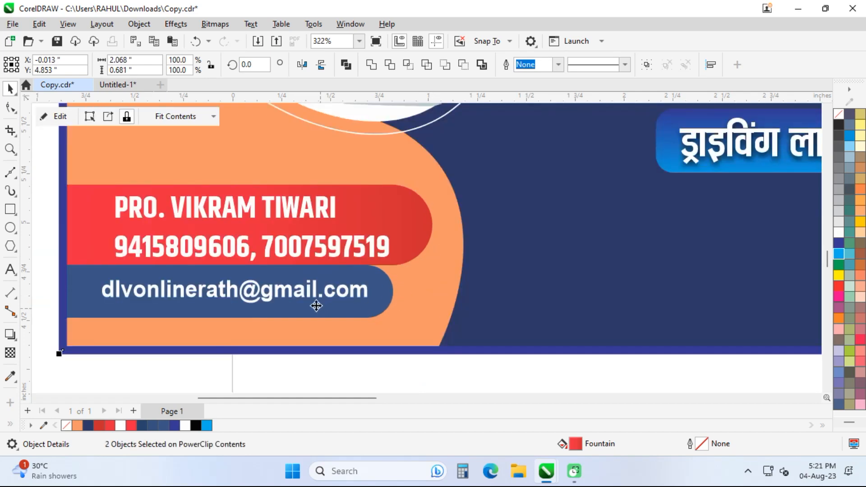
# Shift the e-mail text and the name and phone number text slightly right within their bars
pyautogui.click(340, 292)
pyautogui.moveTo(341, 291); pyautogui.dragTo(353, 294)
pyautogui.moveTo(357, 242); pyautogui.dragTo(367, 244)
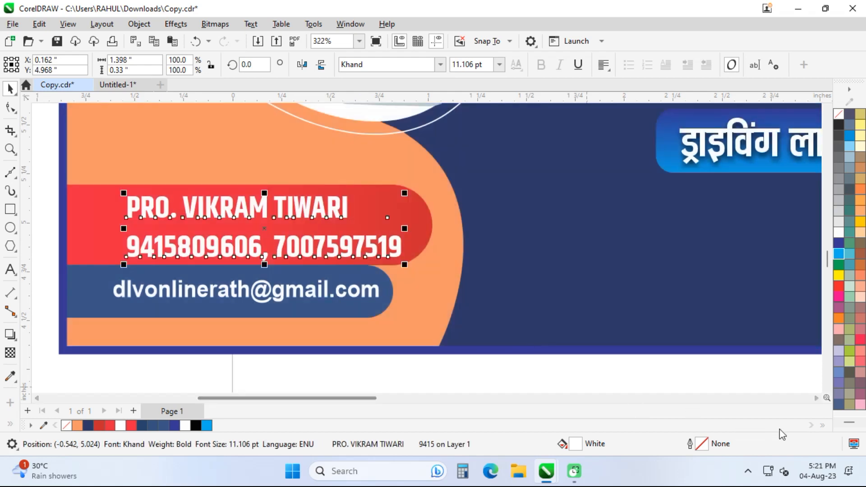
pyautogui.click(449, 371)
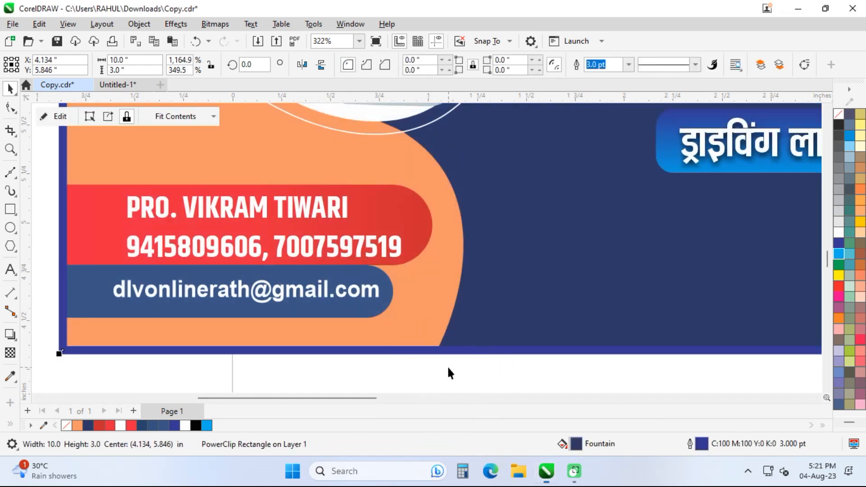
# Paste the phone and Gmail contact icons and centre them on the e-mail text
pyautogui.press('Escape')
pyautogui.hotkey('ctrl', 'v')
pyautogui.hotkey('ctrl', 'g')
pyautogui.keyDown('shift'); pyautogui.click(176, 287); pyautogui.keyUp('shift')
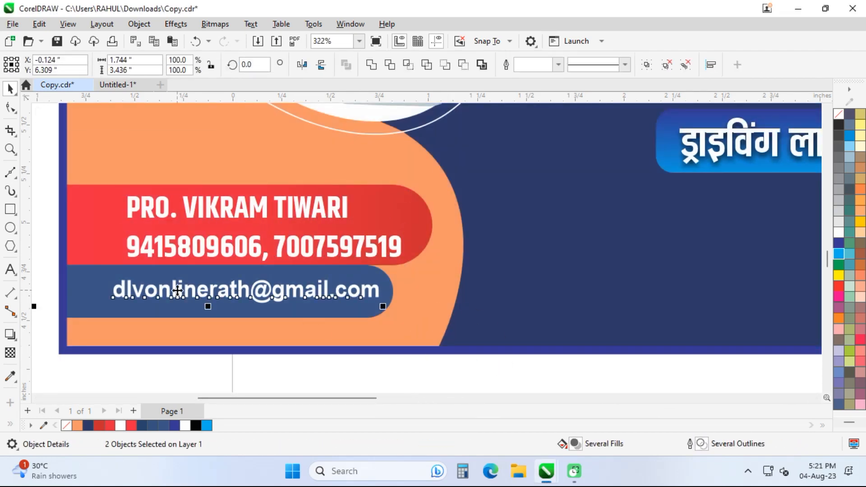
pyautogui.press('c')
pyautogui.press('e')
pyautogui.press('Escape')
# Place the Gmail icon before the e-mail text and the phone icon before the phone numbers
pyautogui.moveTo(233, 319); pyautogui.dragTo(98, 291)
pyautogui.keyDown('ctrl'); pyautogui.click(102, 233); pyautogui.keyUp('ctrl')
pyautogui.moveTo(102, 233); pyautogui.dragTo(126, 221)
pyautogui.click(111, 279)
pyautogui.moveTo(111, 279); pyautogui.dragTo(102, 279)
pyautogui.moveTo(91, 291); pyautogui.dragTo(94, 286)
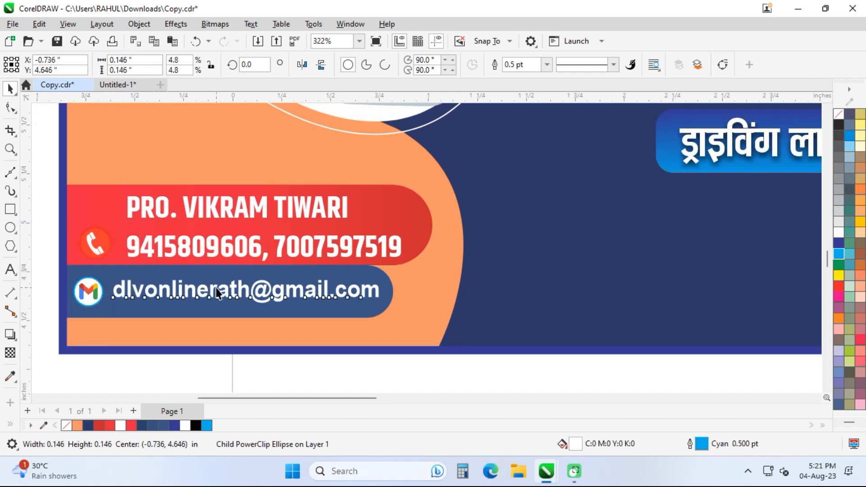
pyautogui.click(215, 288)
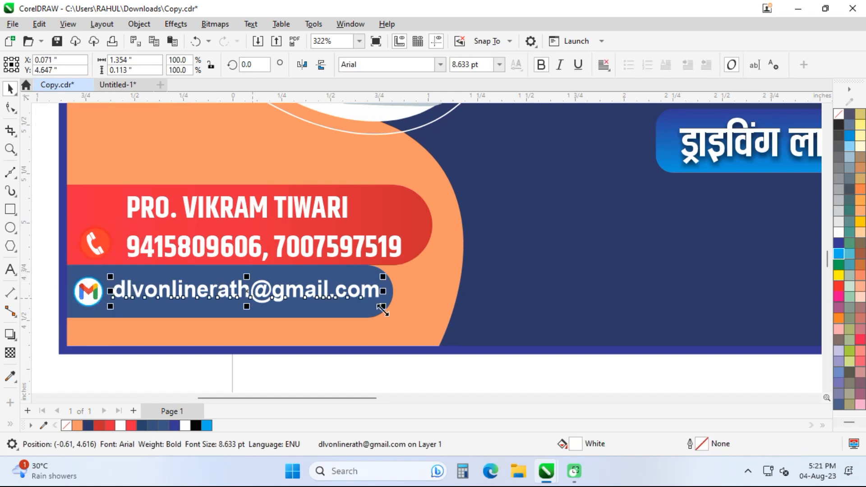
pyautogui.click(325, 248)
# Paste the grouped coloured Hindi service labels into the banner document
pyautogui.click(452, 275)
pyautogui.press('F4')
pyautogui.press('Escape')
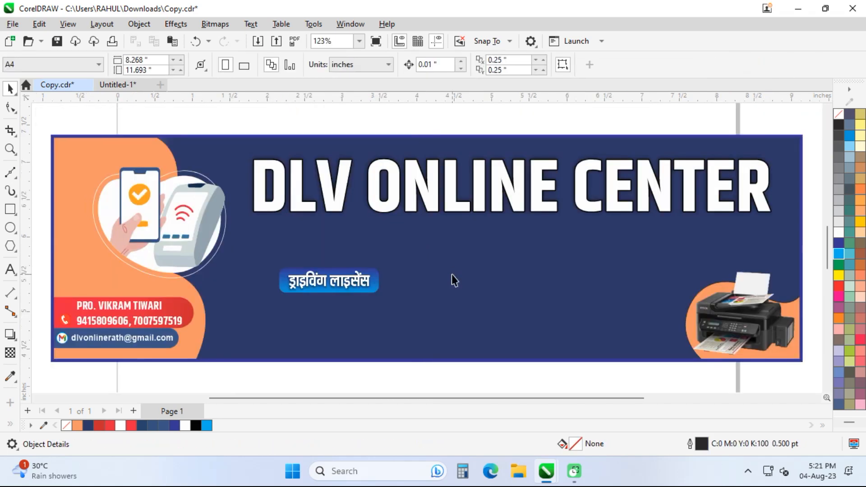
pyautogui.hotkey('ctrl', 'v')
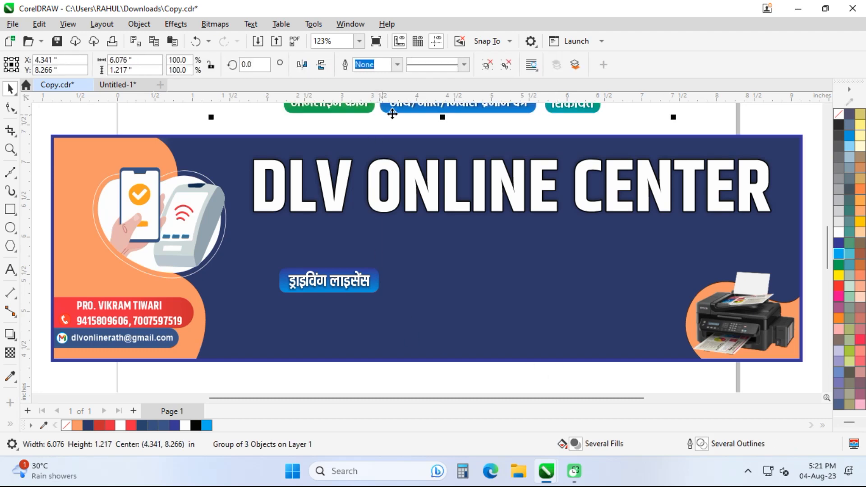
pyautogui.moveTo(392, 111); pyautogui.dragTo(382, 116)
pyautogui.moveTo(421, 237); pyautogui.dragTo(425, 205)
pyautogui.moveTo(377, 289); pyautogui.dragTo(378, 262)
# Delete the single old ड्राइविंग लाइसेंस label, both its text and its blue gradient box
pyautogui.click(361, 250)
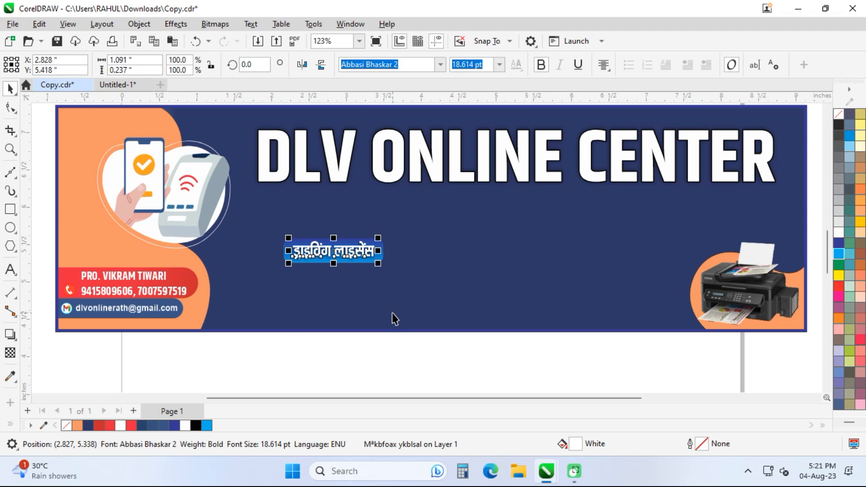
pyautogui.press('Delete')
pyautogui.click(373, 258)
pyautogui.press('Delete')
# Move the service label group onto the banner below the title and nudge it into place between the contact bars and printer
pyautogui.scroll(-2, 375, 263)
pyautogui.moveTo(453, 124); pyautogui.dragTo(478, 296)
pyautogui.scroll(2, 441, 271)
pyautogui.press('Down')
pyautogui.press('Left')
pyautogui.press('Left')
pyautogui.press('Left')
pyautogui.press('Up')
pyautogui.press('Left')
pyautogui.moveTo(444, 275); pyautogui.dragTo(445, 276)
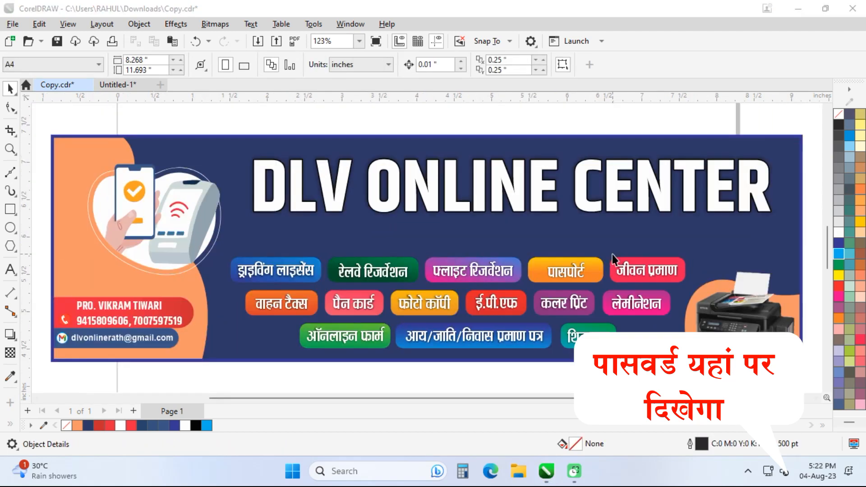
# Add the text "HG" below the word CENTER and set its font to Bookman Old Style
pyautogui.click(621, 239)
pyautogui.press('F8')
pyautogui.click(620, 239)
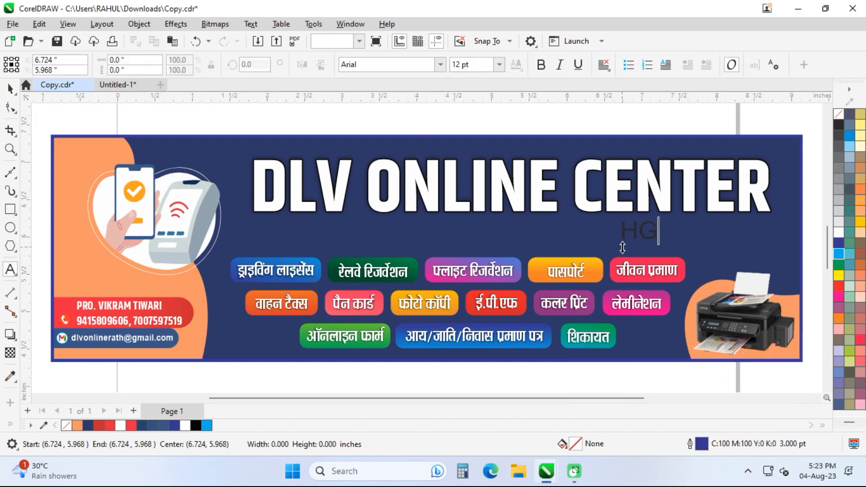
pyautogui.write('HG')
pyautogui.click(398, 70)
pyautogui.write('Boo')
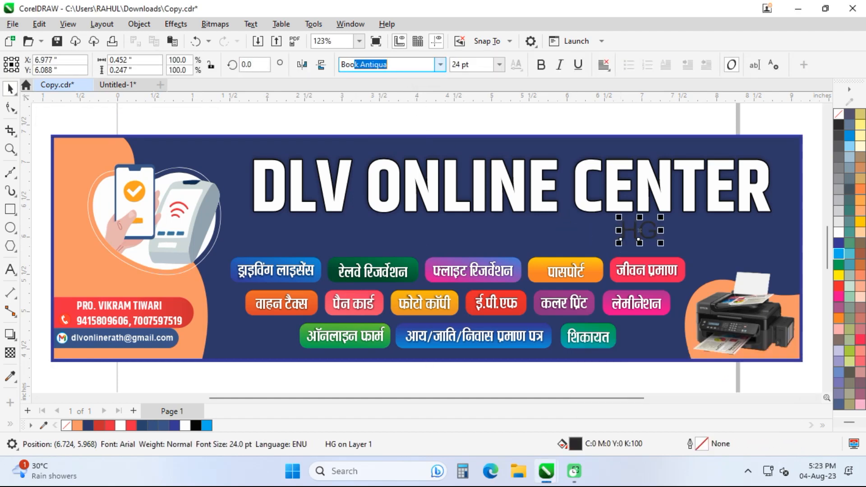
pyautogui.write('kman')
pyautogui.press('Return')
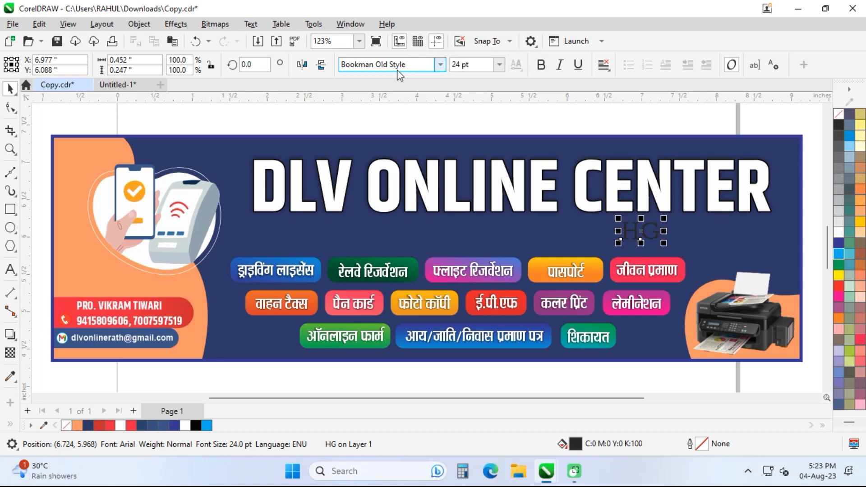
# Fill the HG text with golden yellow (C:0 M:20 Y:100 K:0)
pyautogui.scroll(1, 679, 200)
pyautogui.scroll(2, 678, 200)
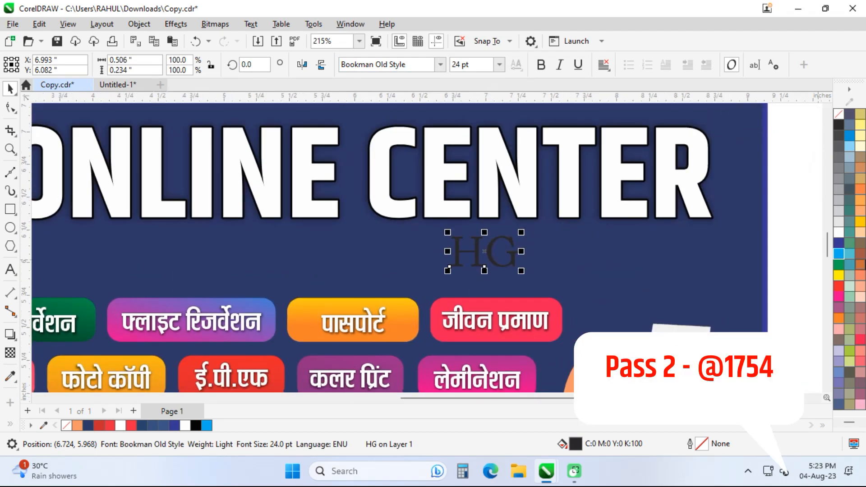
pyautogui.click(840, 235)
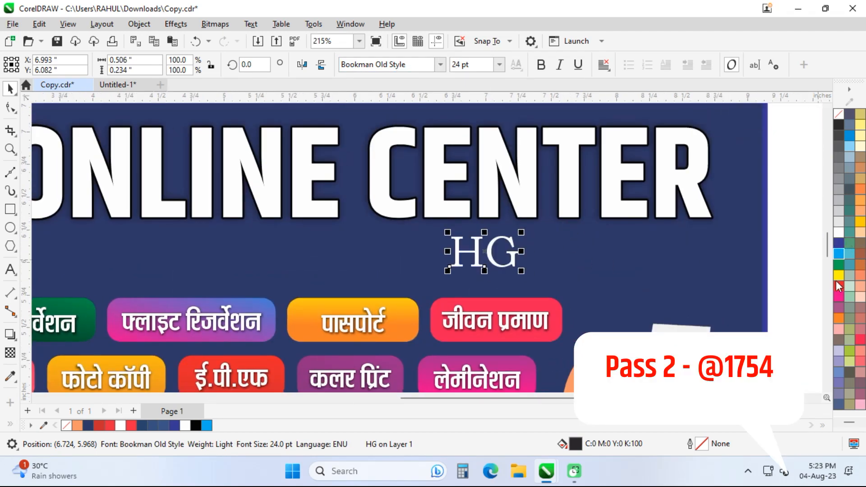
pyautogui.click(860, 219)
# Replace the HG text with "All Type of Solution Online"
pyautogui.press('F8')
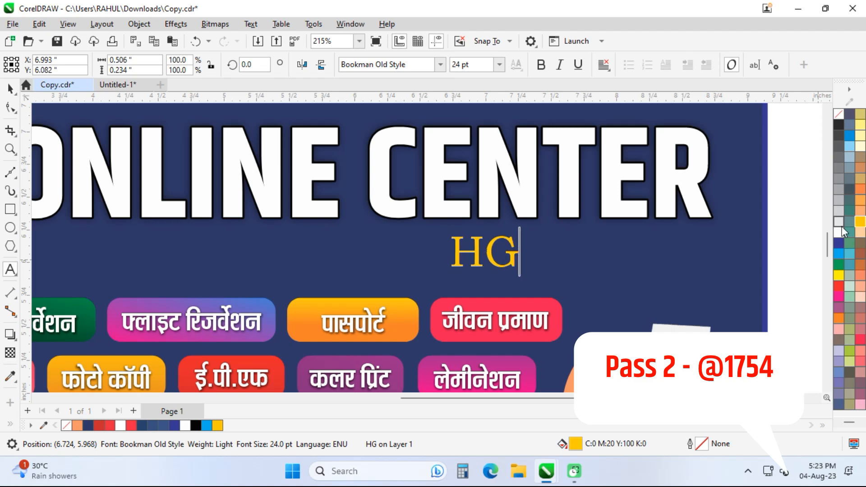
pyautogui.hotkey('ctrl', 'a')
pyautogui.write('aL')
pyautogui.press('BackSpace')
pyautogui.press('BackSpace')
pyautogui.write('All Type ')
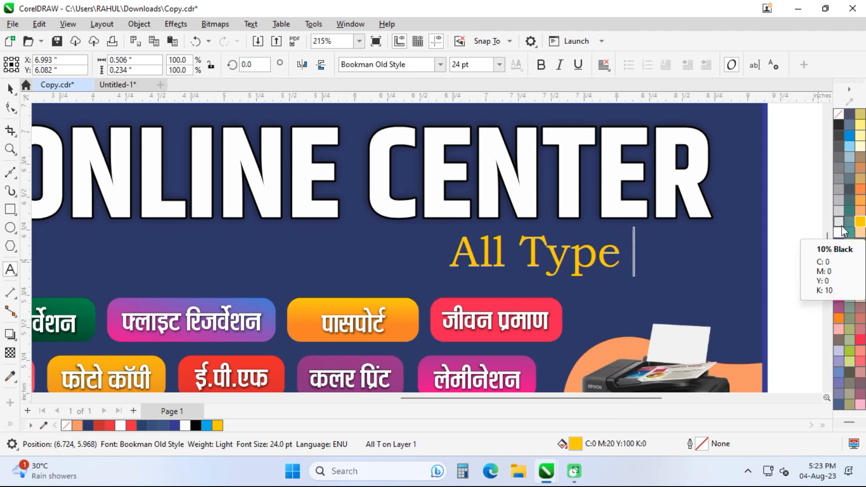
pyautogui.write('of Solution Onl')
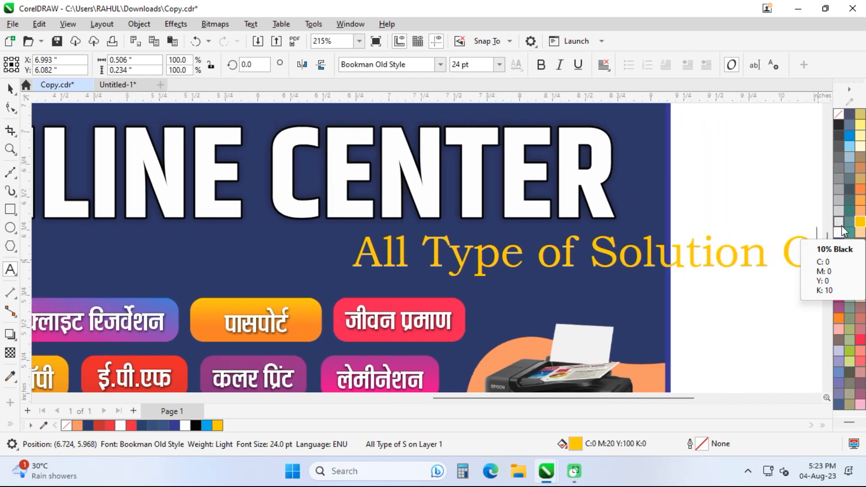
pyautogui.write('in e')
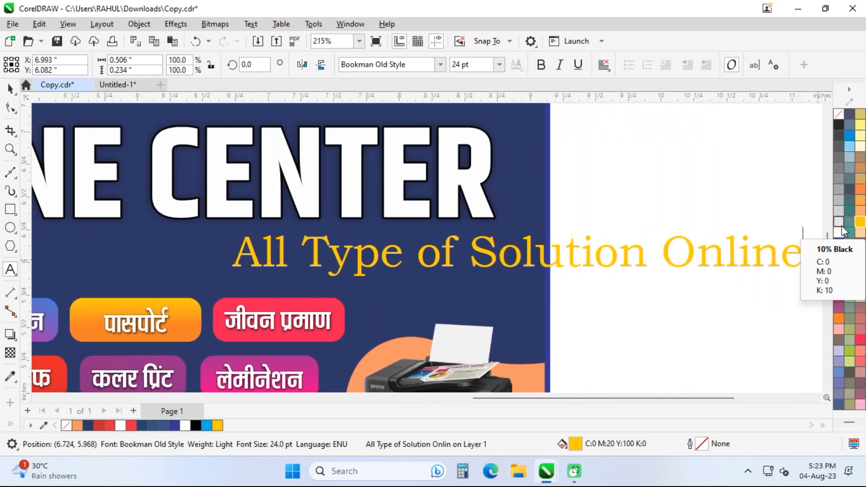
pyautogui.hotkey('ctrl', 'space')
# Make the tagline bold italic, scale it down and position it under the right end of the DLV ONLINE CENTER title
pyautogui.click(559, 66)
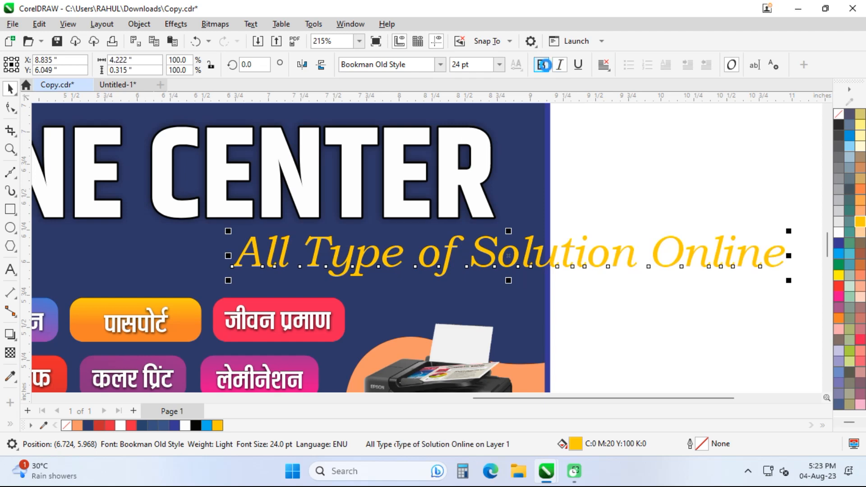
pyautogui.hotkey('ctrl', 'b')
pyautogui.moveTo(228, 232); pyautogui.dragTo(297, 250)
pyautogui.moveTo(672, 262); pyautogui.dragTo(333, 265)
pyautogui.click(341, 283)
pyautogui.press('F4')
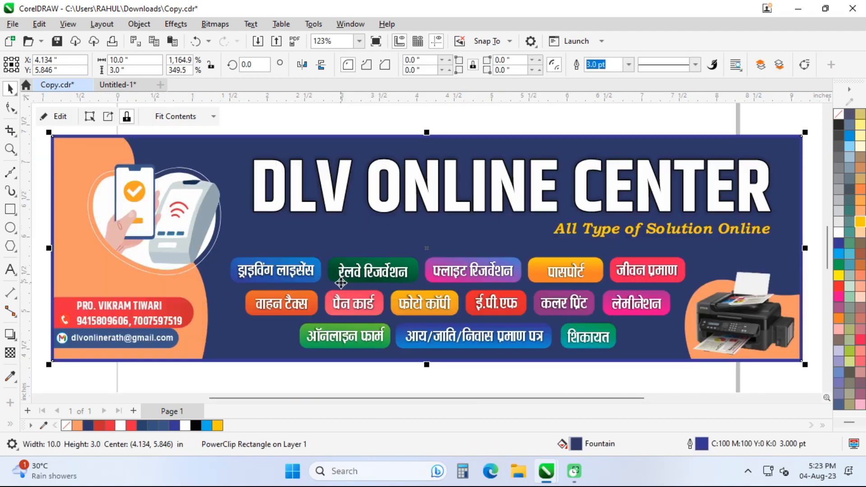
# Move the decorative group of dots, cross and triangle onto the banner beside the contact bars at the orange shape's edge
pyautogui.press('Escape')
pyautogui.click(625, 271)
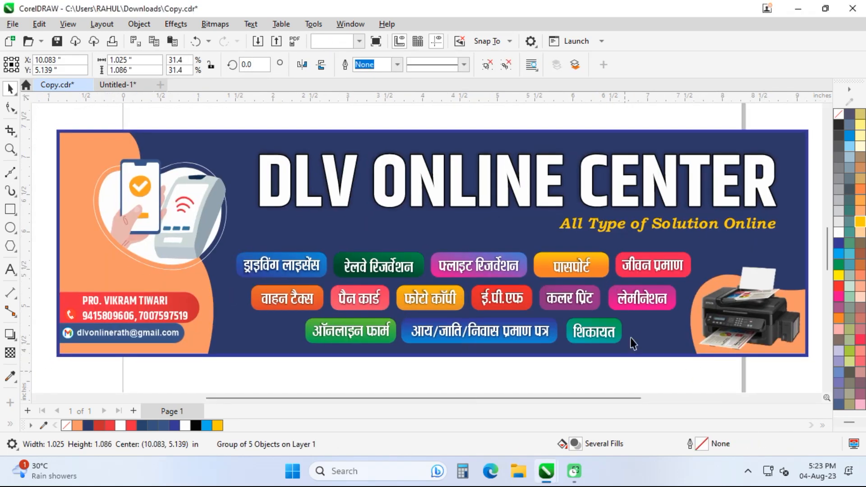
pyautogui.press('Escape')
pyautogui.moveTo(632, 338); pyautogui.dragTo(559, 306)
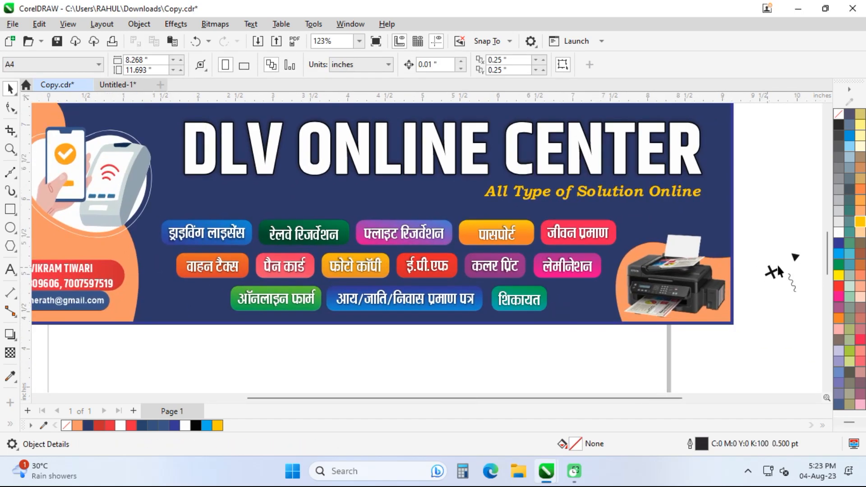
pyautogui.click(792, 285)
pyautogui.moveTo(792, 284)
pyautogui.mouseDown()
pyautogui.moveTo(741, 338)
pyautogui.moveTo(296, 329)
pyautogui.moveTo(174, 338)
pyautogui.moveTo(181, 290)
pyautogui.mouseUp()
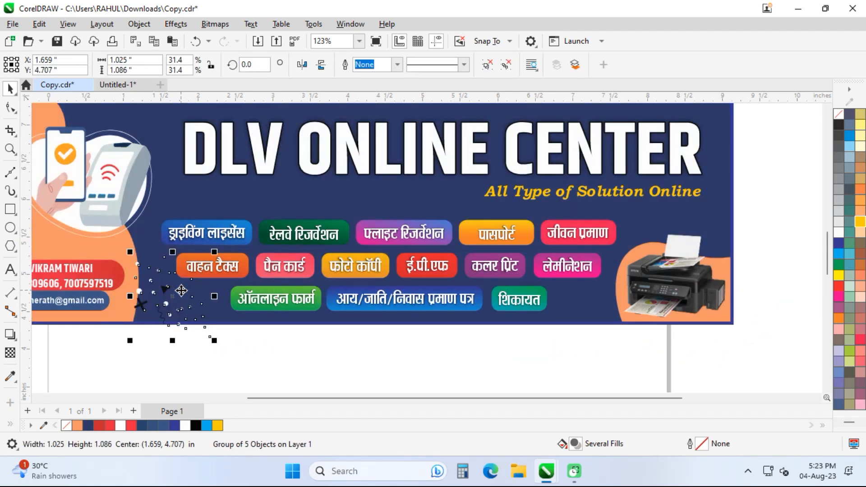
pyautogui.click(262, 194)
pyautogui.hotkey('shift', 'F2')
pyautogui.press('Escape')
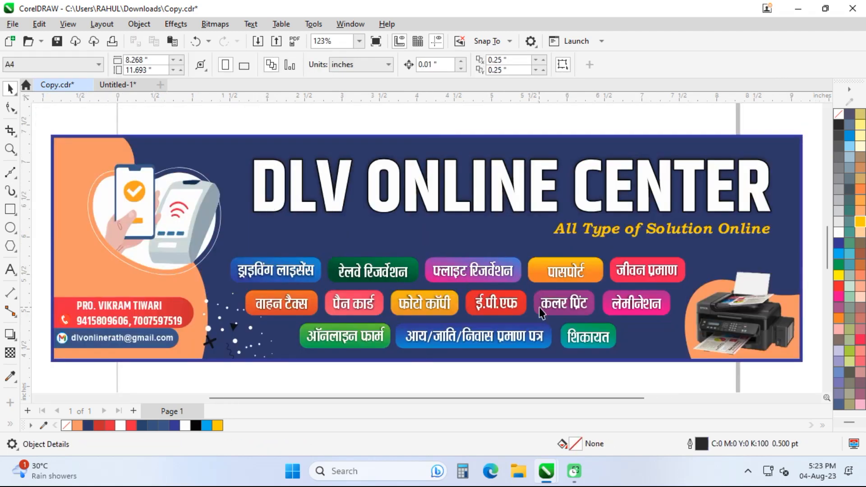
# Nudge the service label group slightly to the right
pyautogui.click(559, 303)
pyautogui.press('Right')
pyautogui.press('Right')
# Undo the last change around the contact text and save the banner file
pyautogui.click(170, 304)
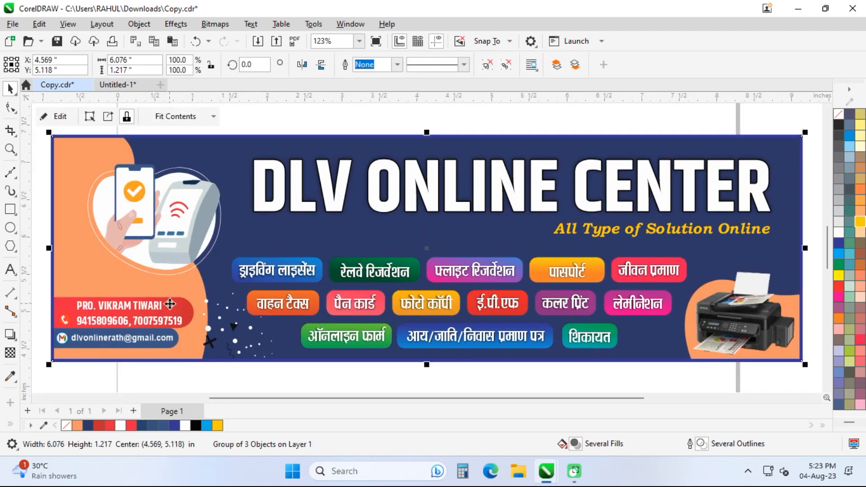
pyautogui.keyDown('ctrl'); pyautogui.click(151, 305); pyautogui.keyUp('ctrl')
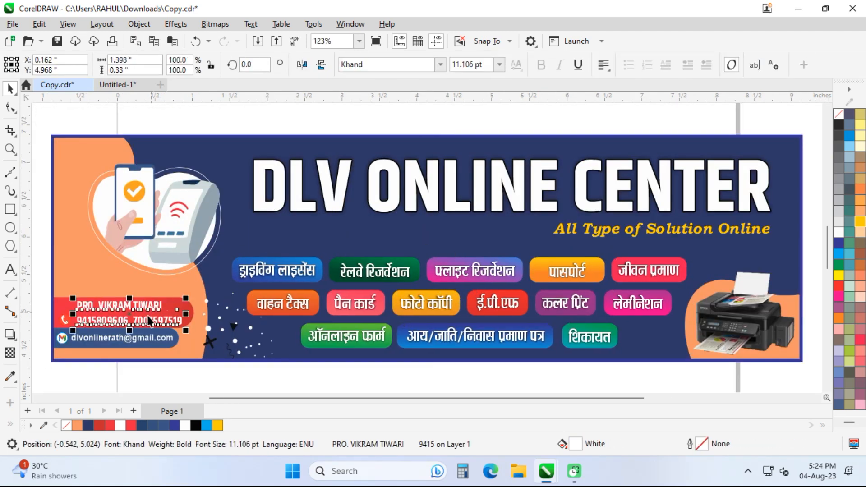
pyautogui.click(118, 367)
pyautogui.hotkey('ctrl', 'z')
pyautogui.hotkey('ctrl', 's')
pyautogui.click(725, 375)
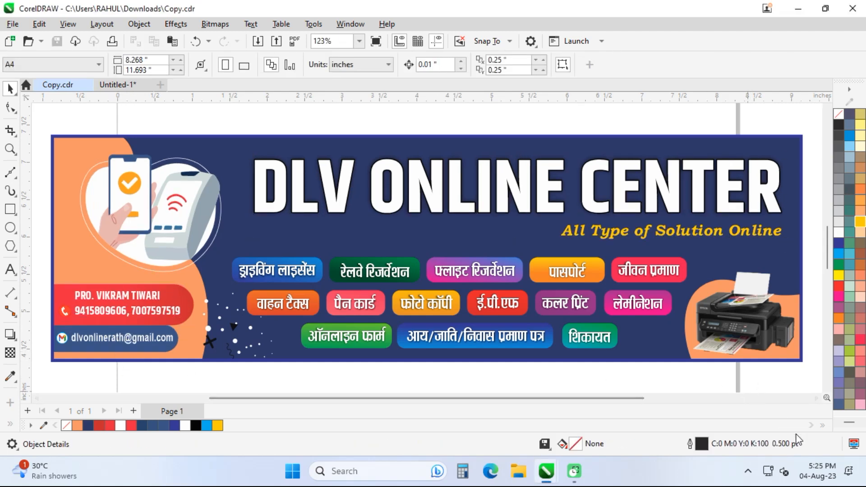